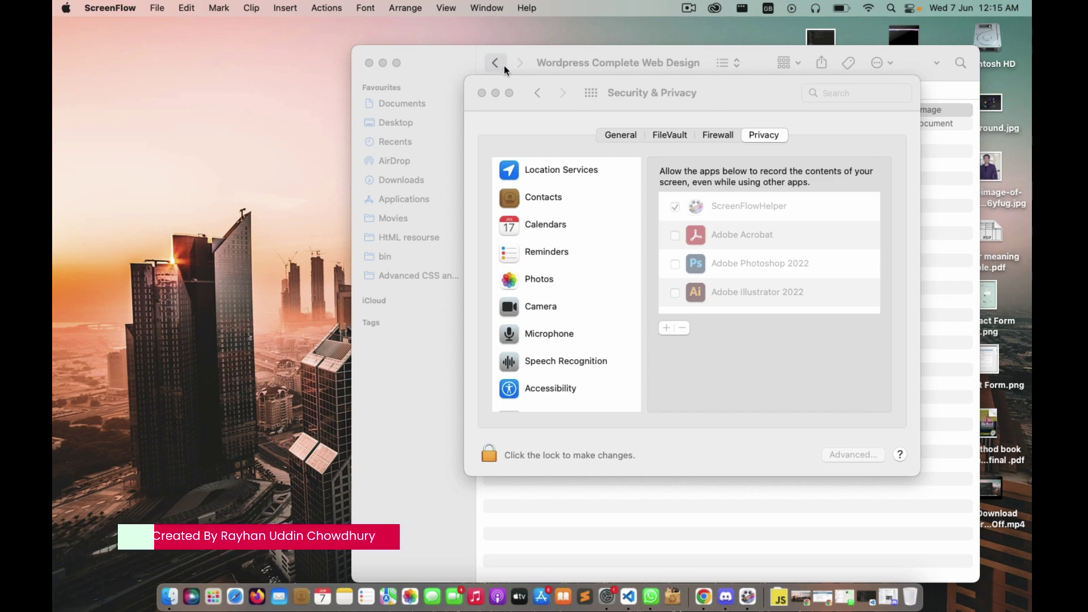
- Minimize Security & Privacy, keep the certificate JPG's original name, and open it in ApolloOne
click(496, 94)
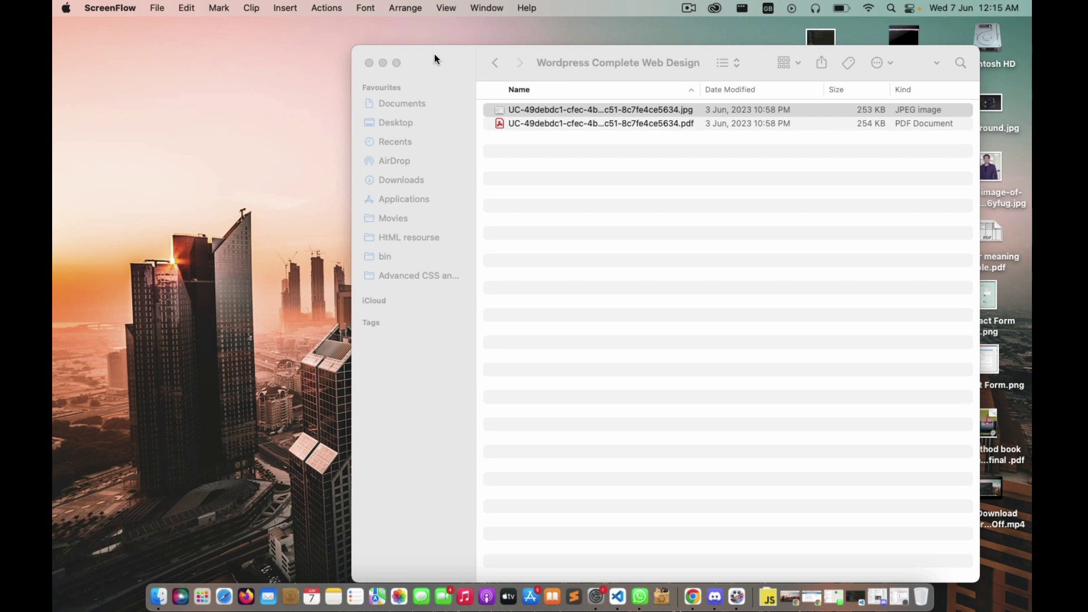
click(573, 111)
key(Return)
key(BackSpace)
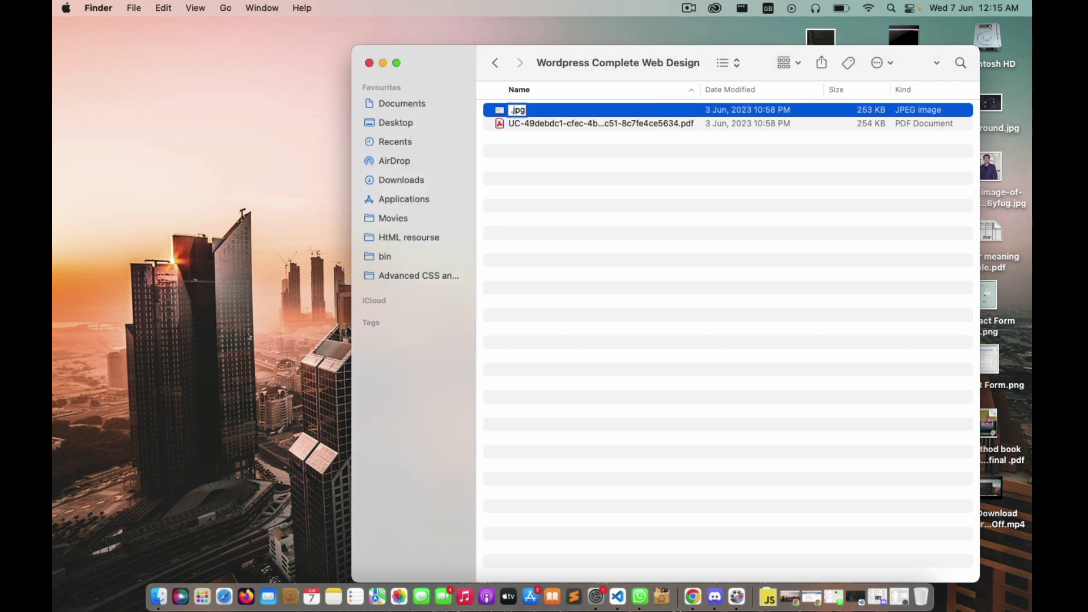
key(super+z)
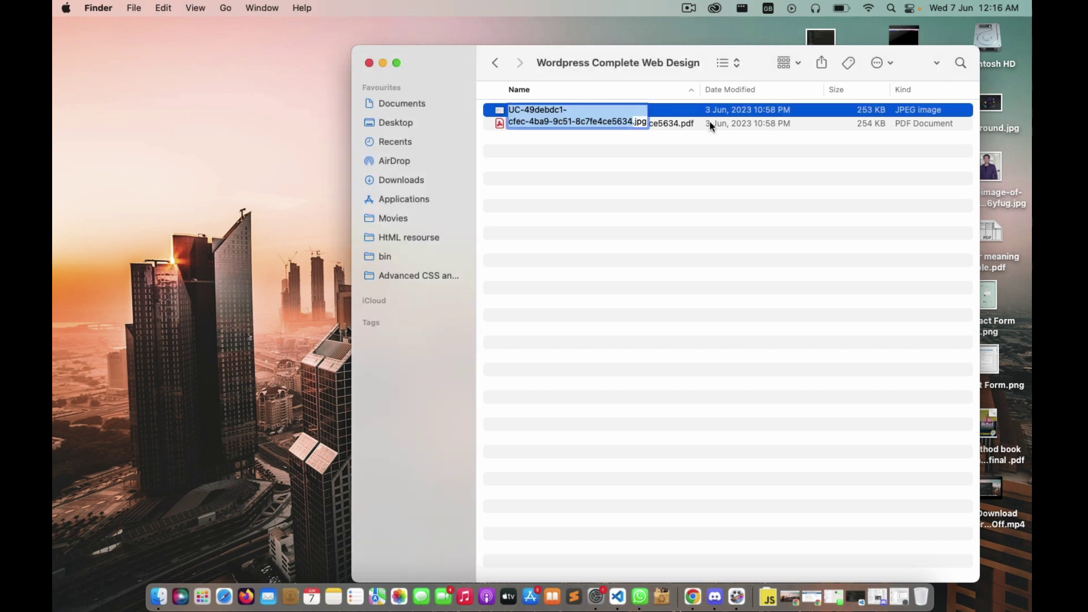
key(Return)
double_click(501, 113)
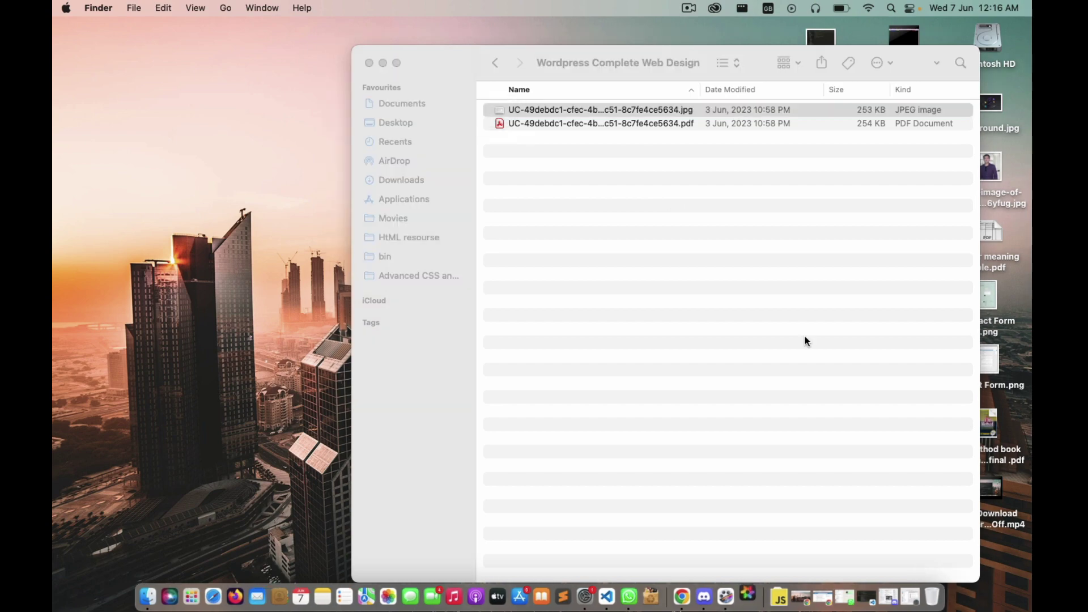
click(826, 597)
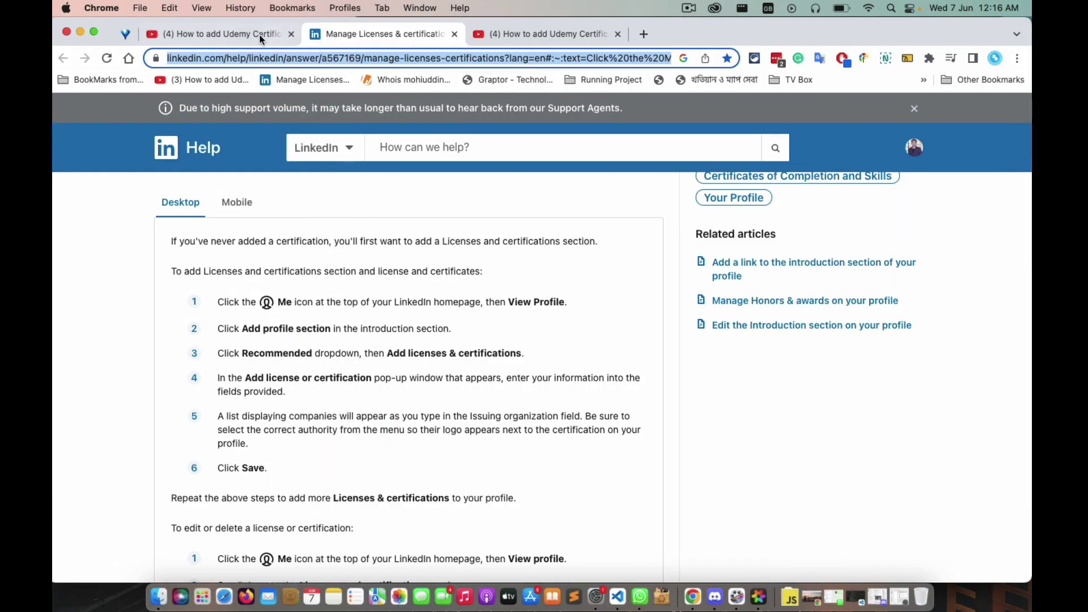
- Open linkedin.com in a new Chrome tab
click(644, 35)
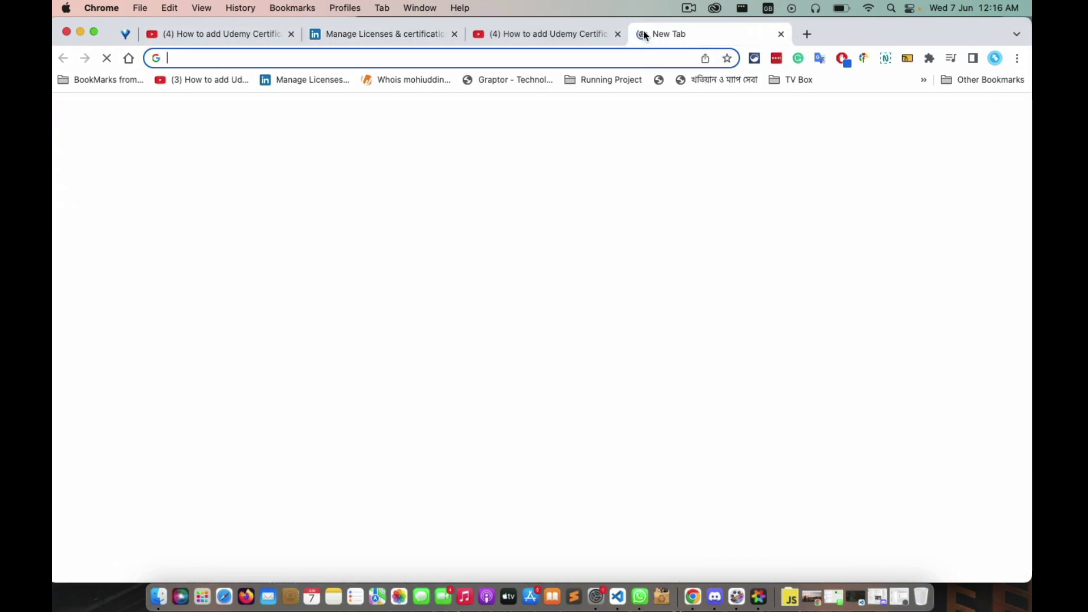
click(536, 59)
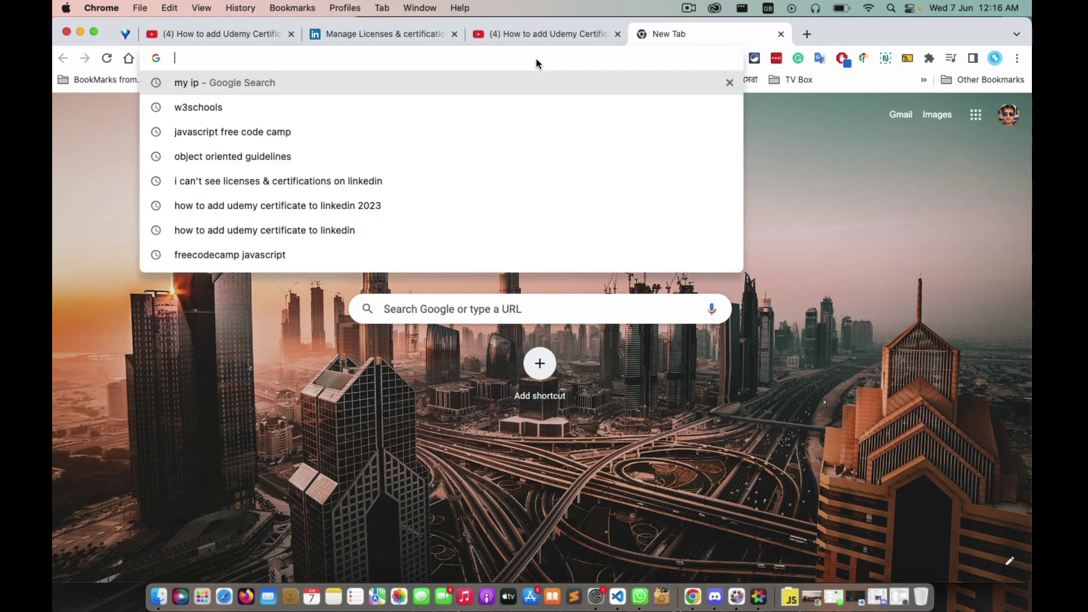
text(li)
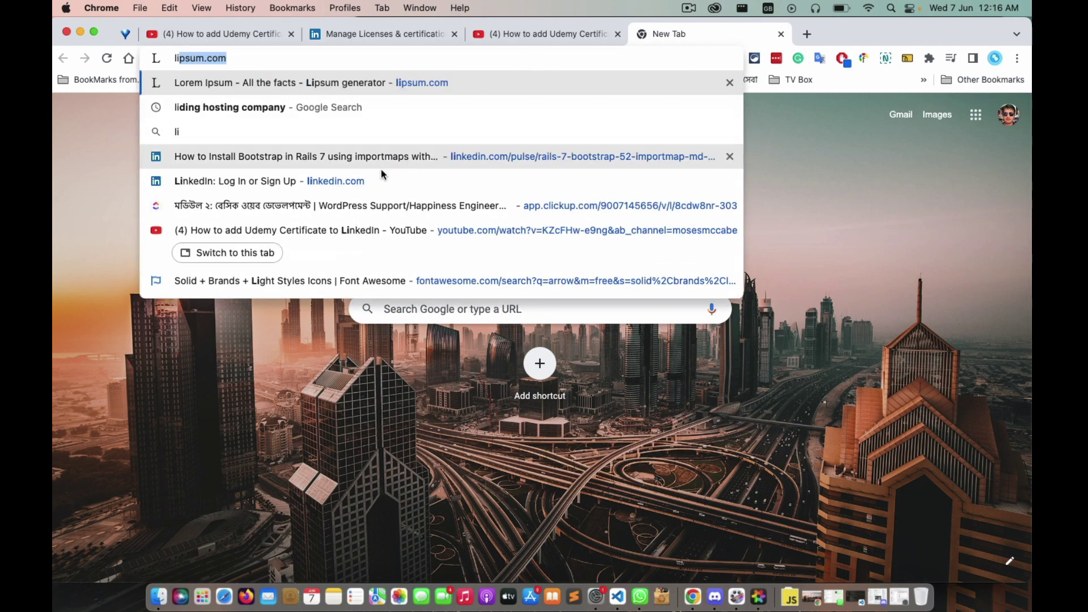
click(318, 181)
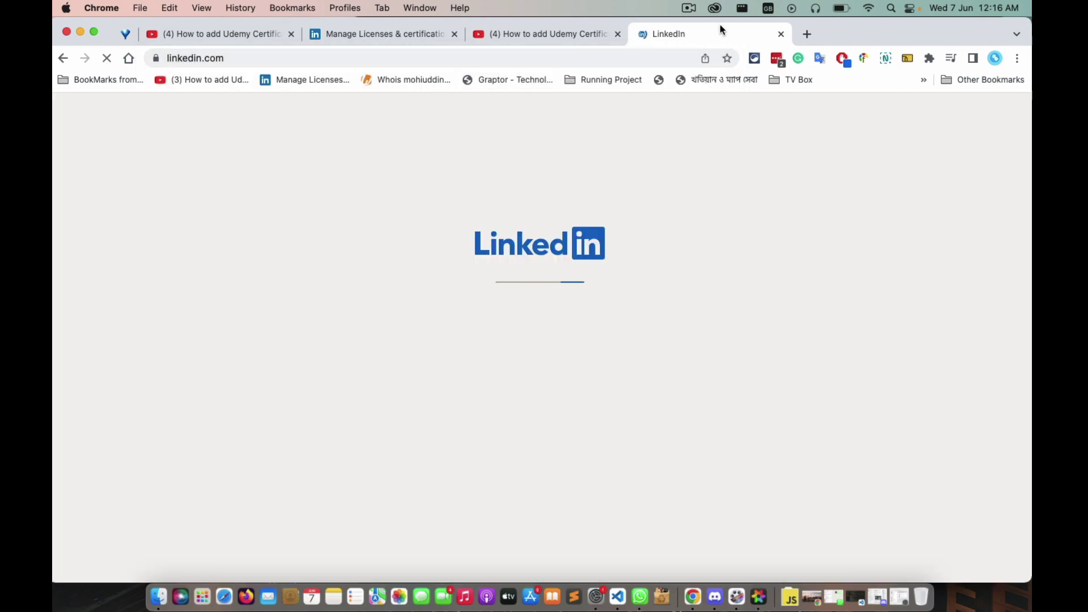
- Load the Udemy home page in another new tab
click(807, 34)
text(udemy.com)
key(Return)
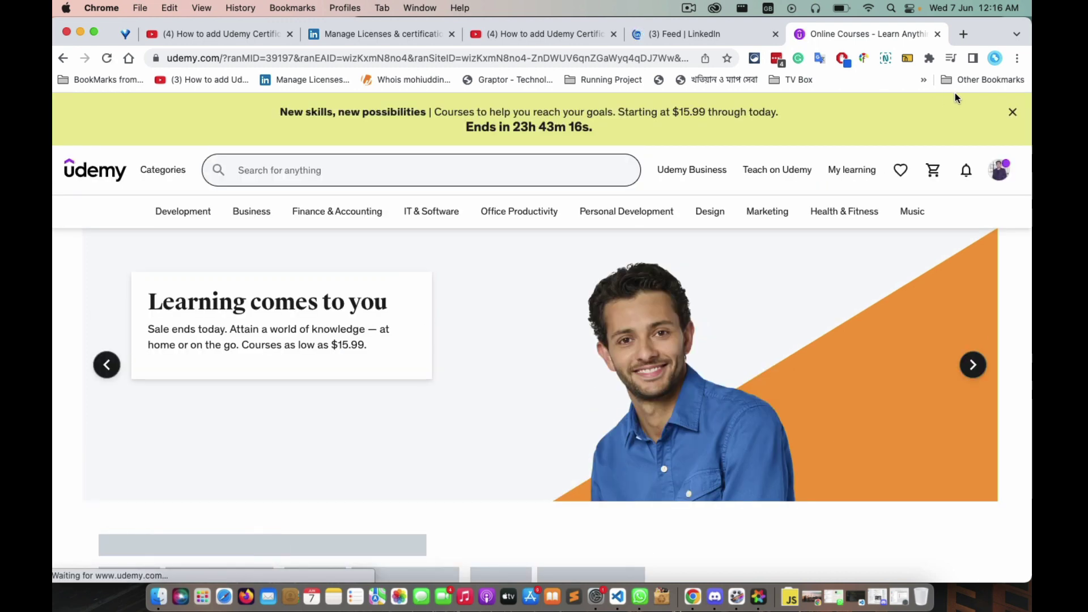
- Dismiss the sale banner and open the Wordpress Complete Web Design course's Udemy certificate from My learning
click(1014, 113)
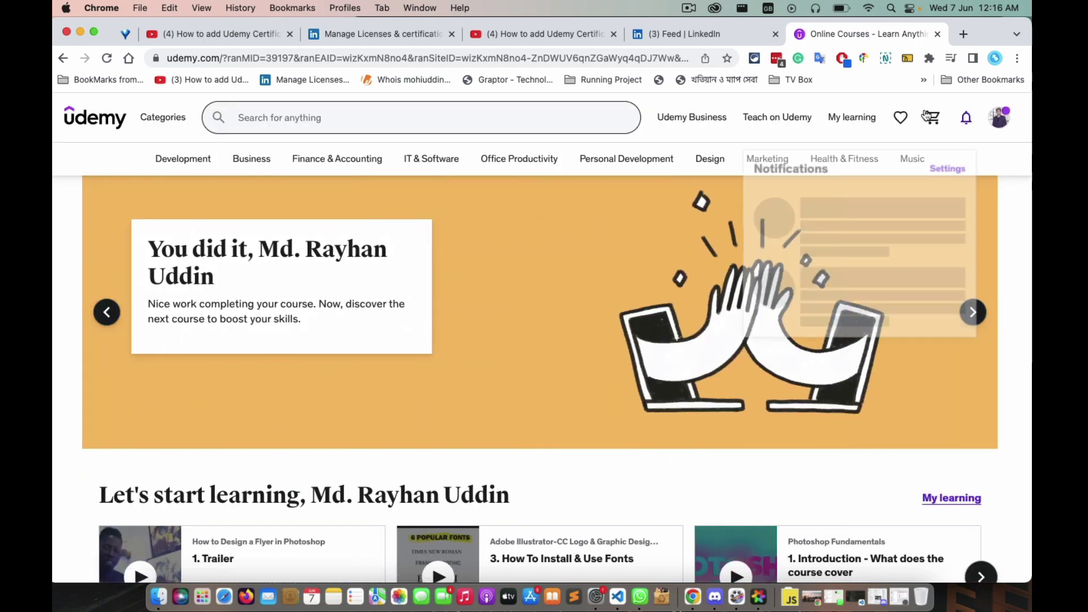
mouse_move(856, 117)
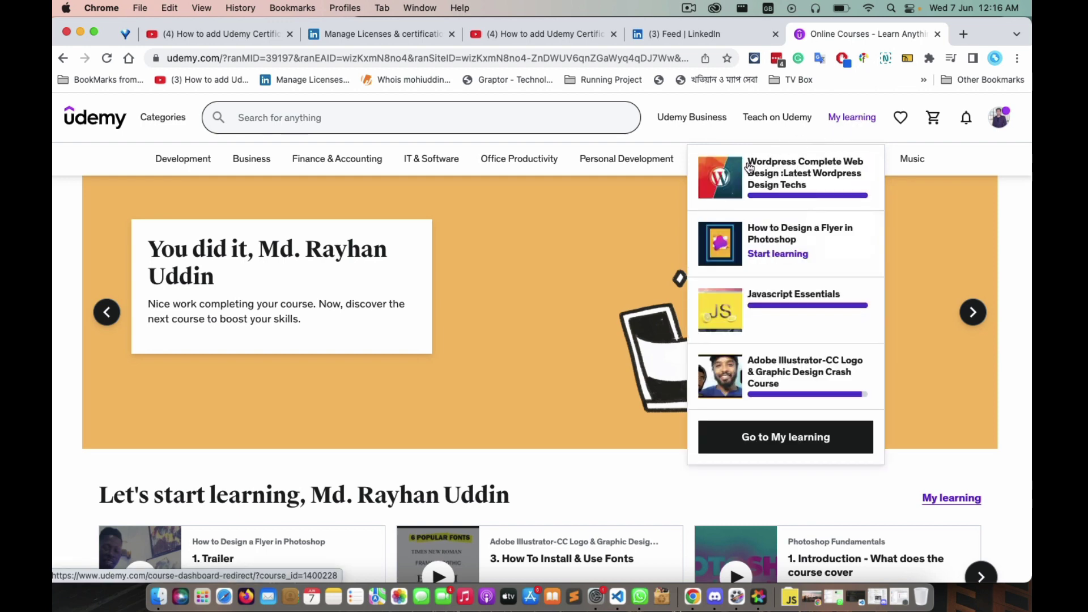
click(798, 175)
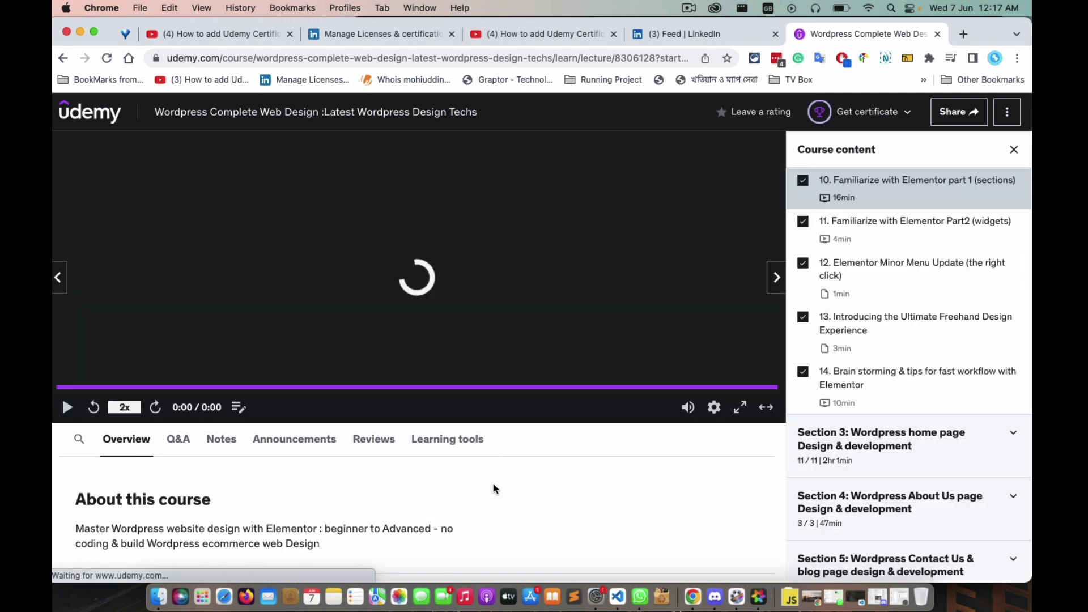
scroll(493, 485, down, 10)
scroll(494, 485, up, 5)
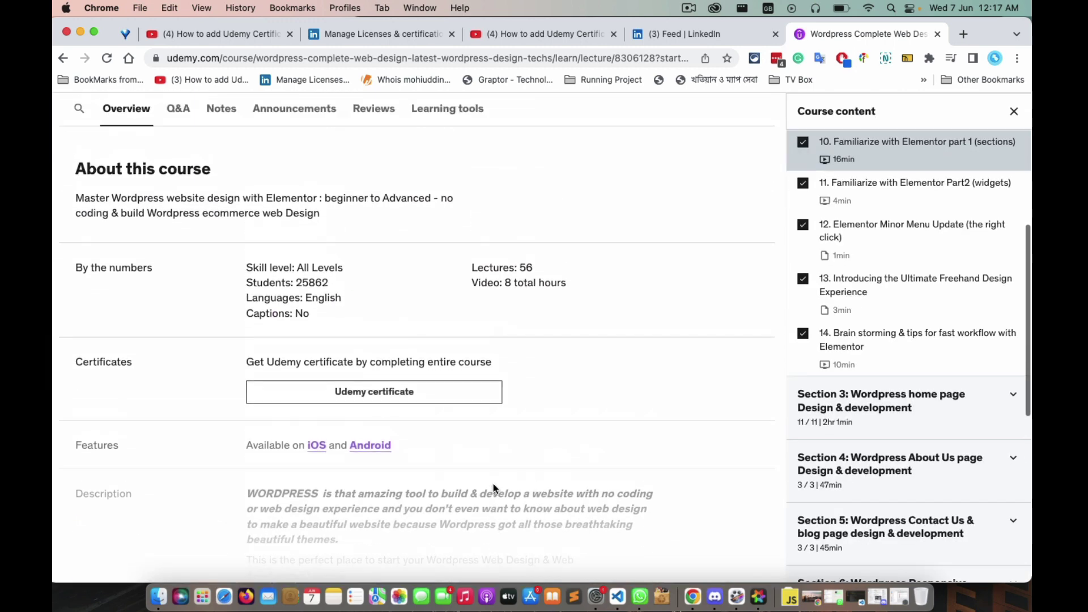
click(374, 391)
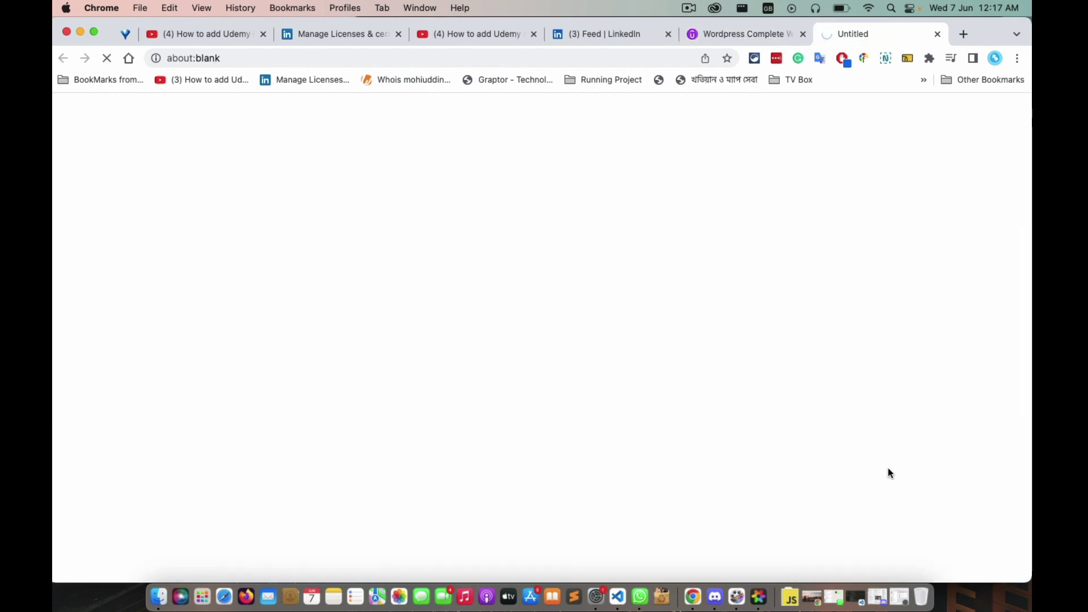
- Bring ApolloOne forward and dismiss its subscription reminder to view the certificate image
click(761, 597)
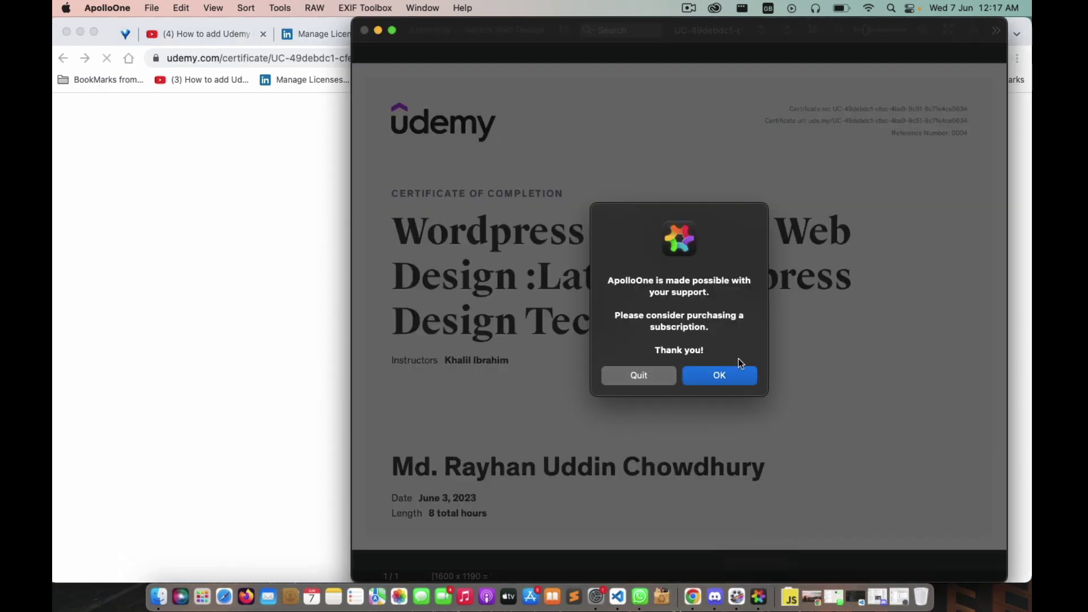
click(724, 372)
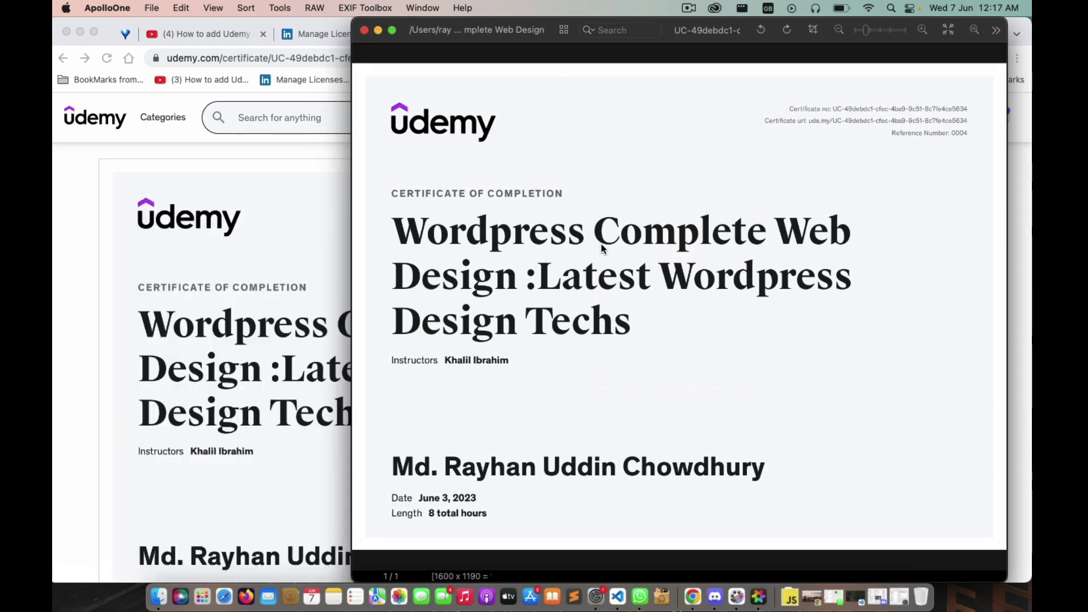
- Close ApolloOne, review the Udemy certificate page, and switch to the LinkedIn feed tab
click(365, 31)
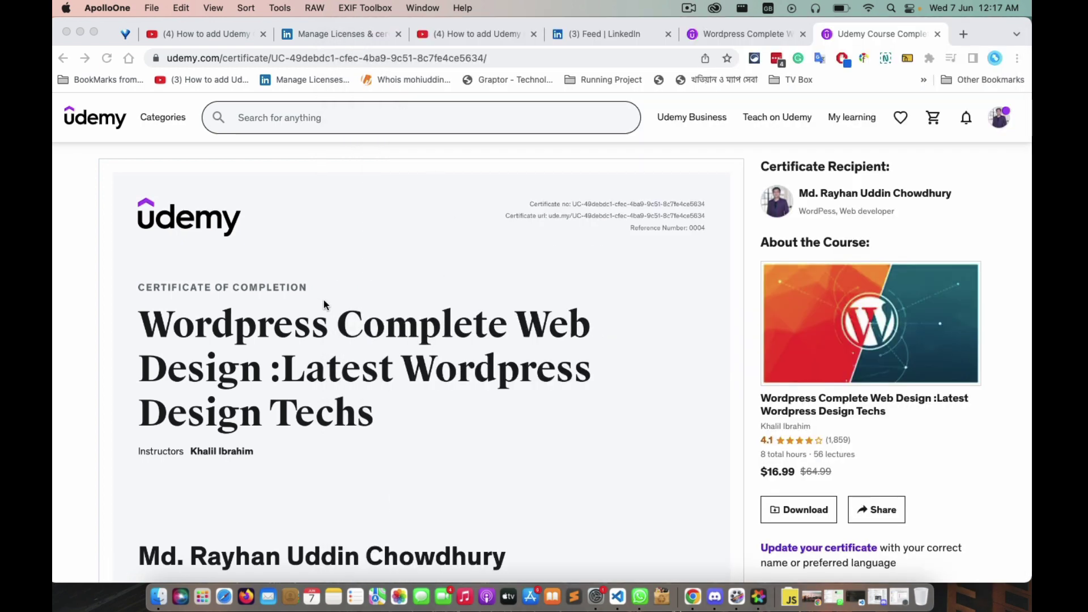
scroll(323, 303, down, 5)
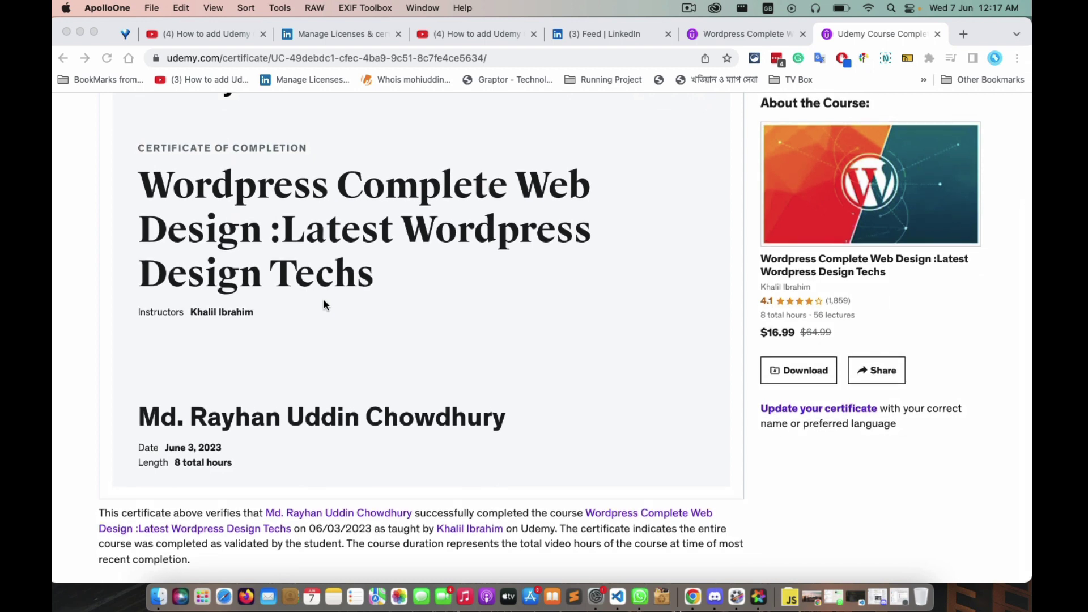
scroll(324, 305, up, 4)
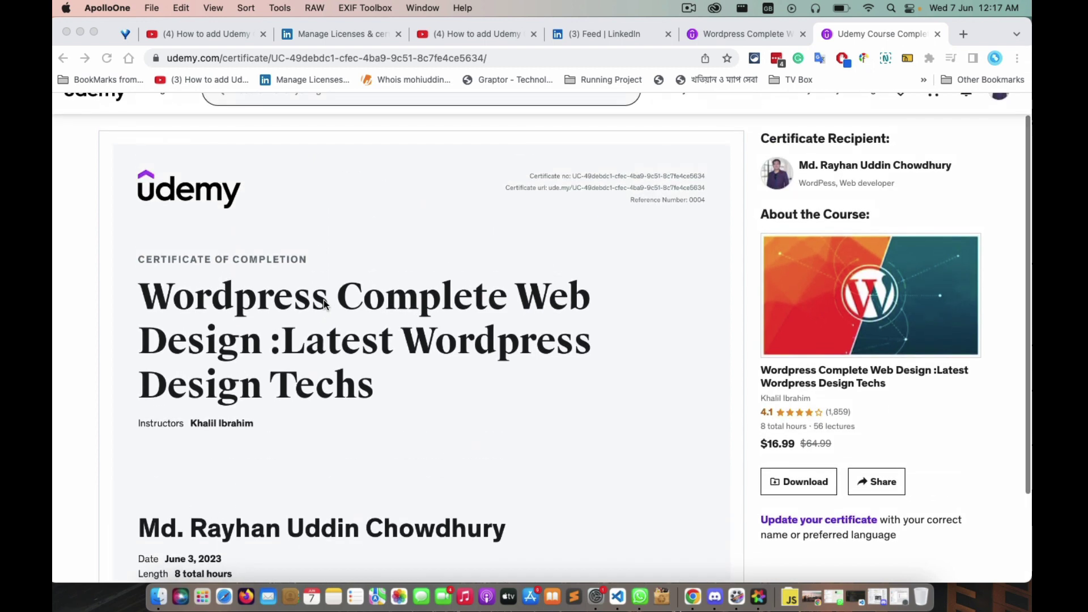
click(614, 33)
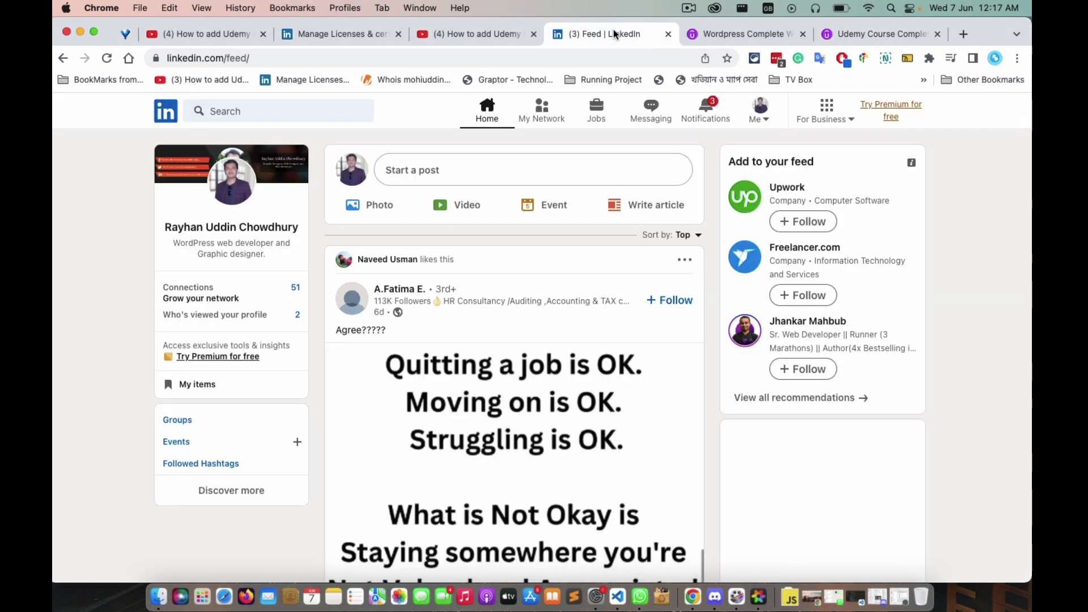
- Open your own LinkedIn profile page from the account menu and scroll through it
click(761, 116)
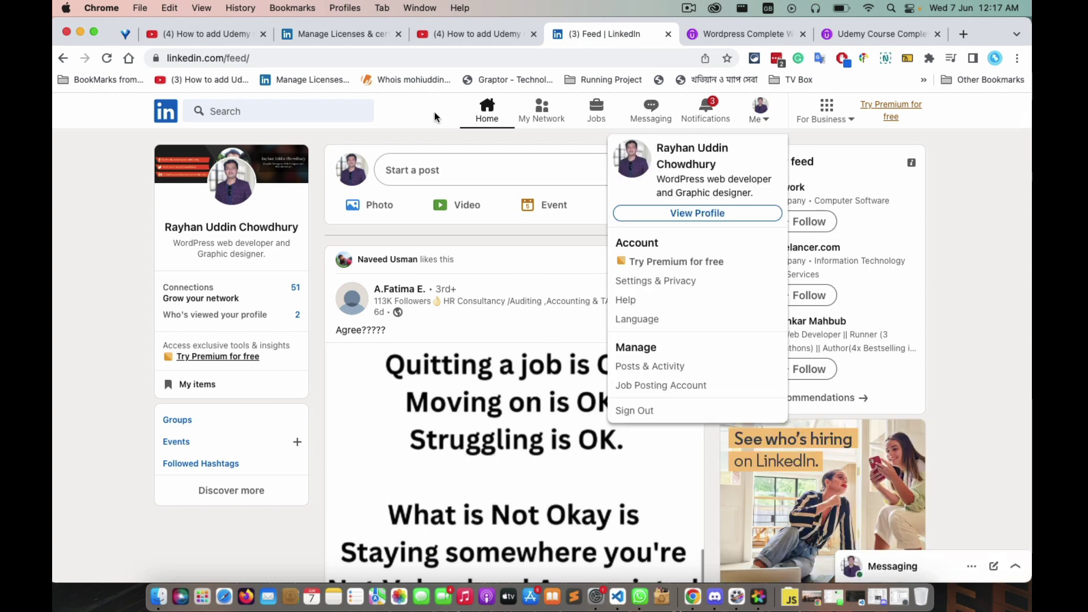
click(421, 138)
click(761, 118)
click(692, 212)
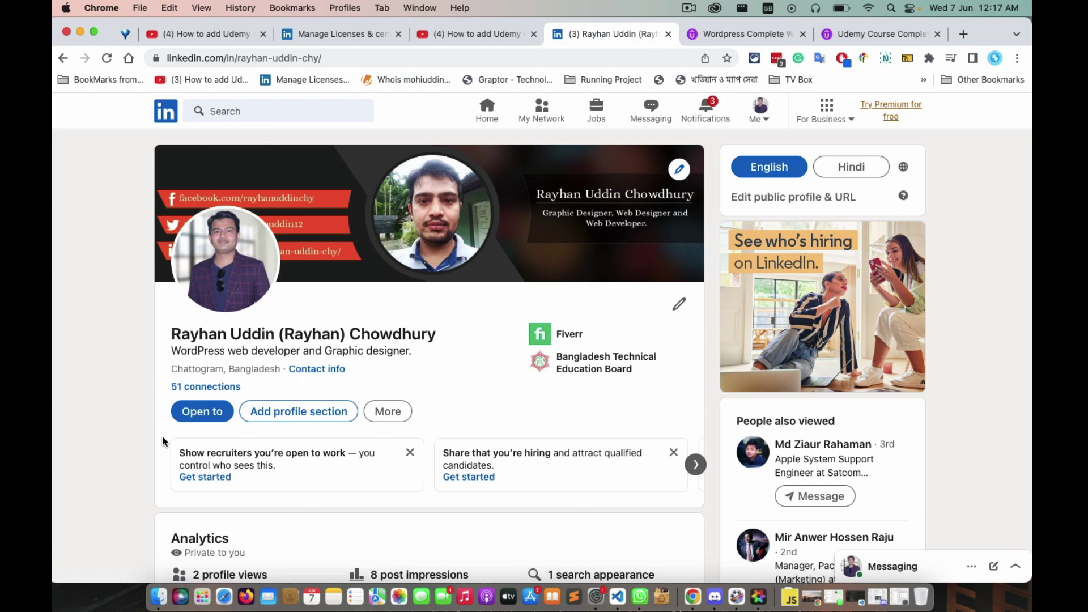
scroll(164, 441, down, 6)
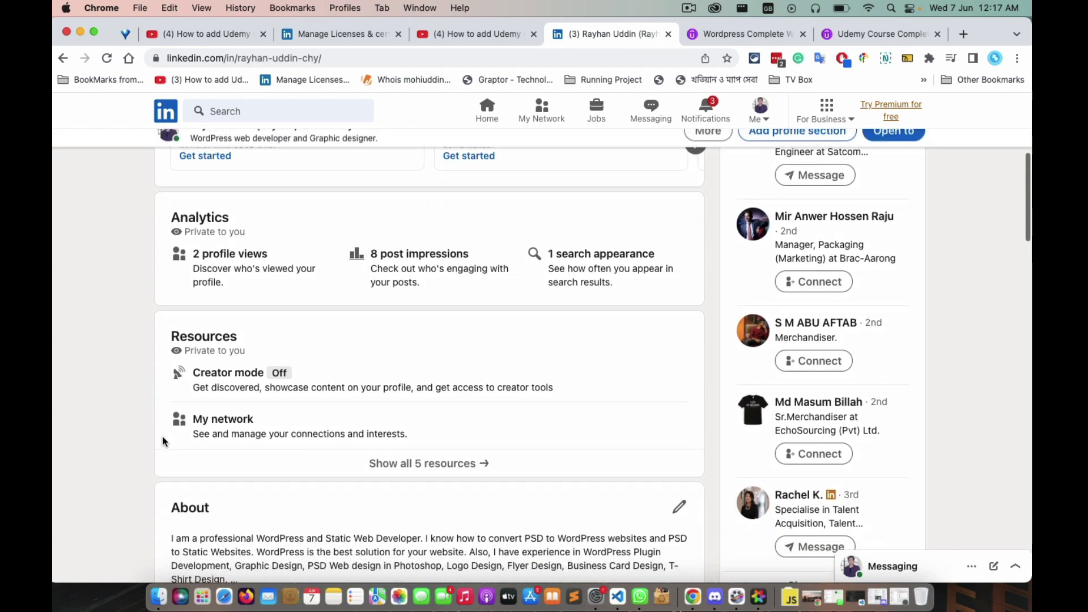
scroll(163, 441, down, 10)
scroll(163, 441, down, 7)
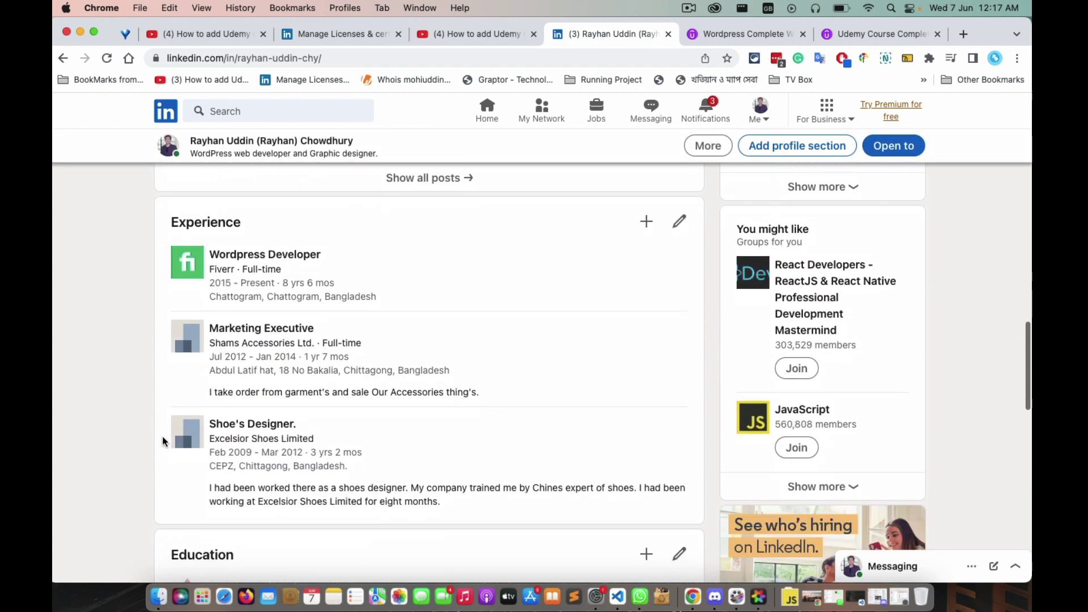
scroll(162, 441, down, 9)
scroll(163, 441, down, 8)
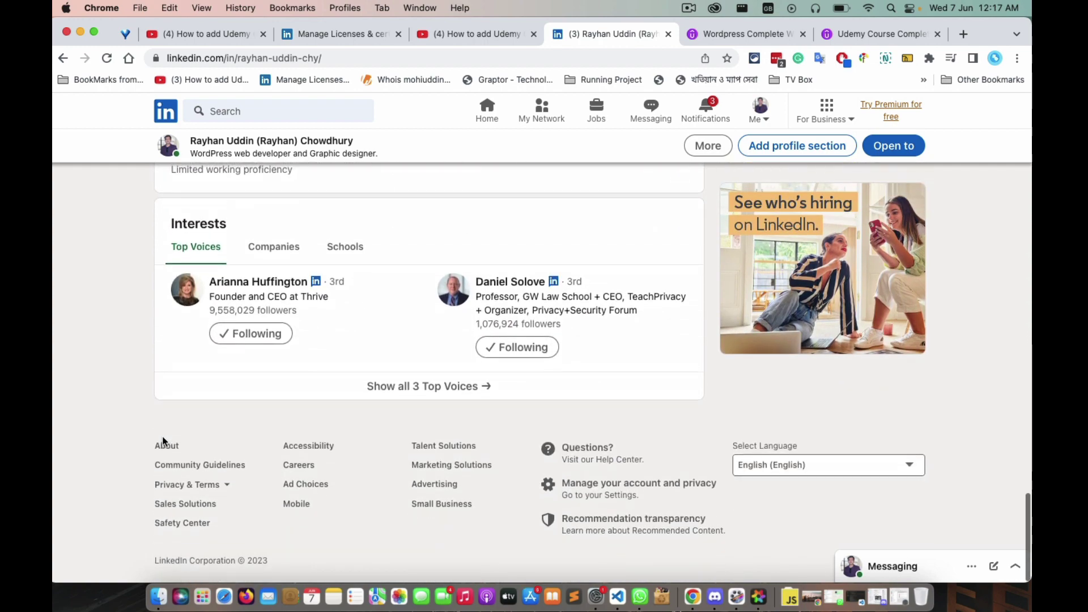
scroll(163, 441, up, 20)
scroll(163, 441, up, 12)
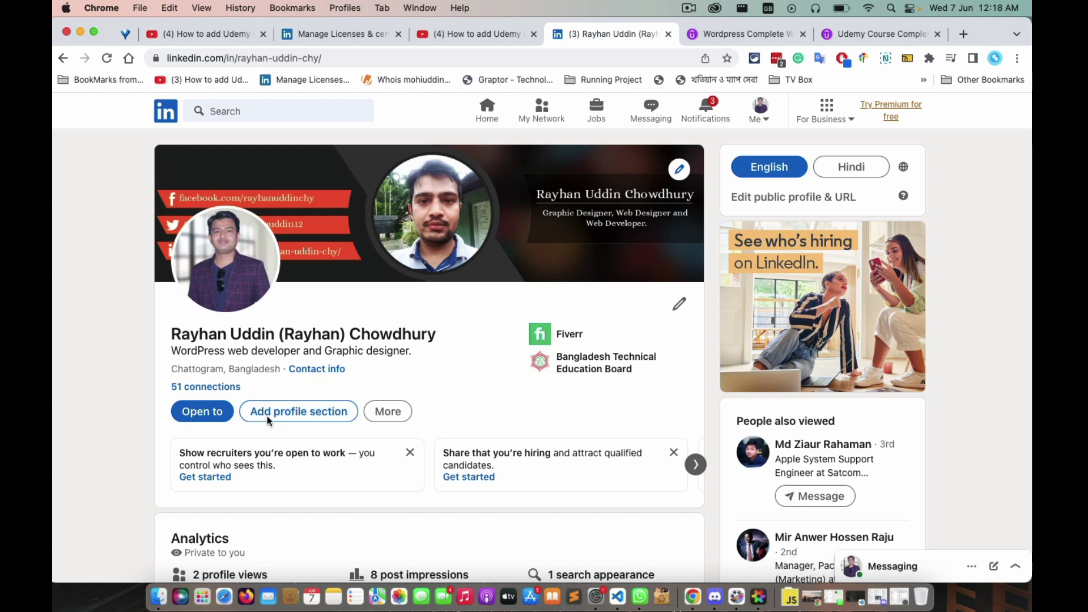
- Open an empty Add license or certification form under Recommended sections, then view the Udemy certificate tab
click(301, 413)
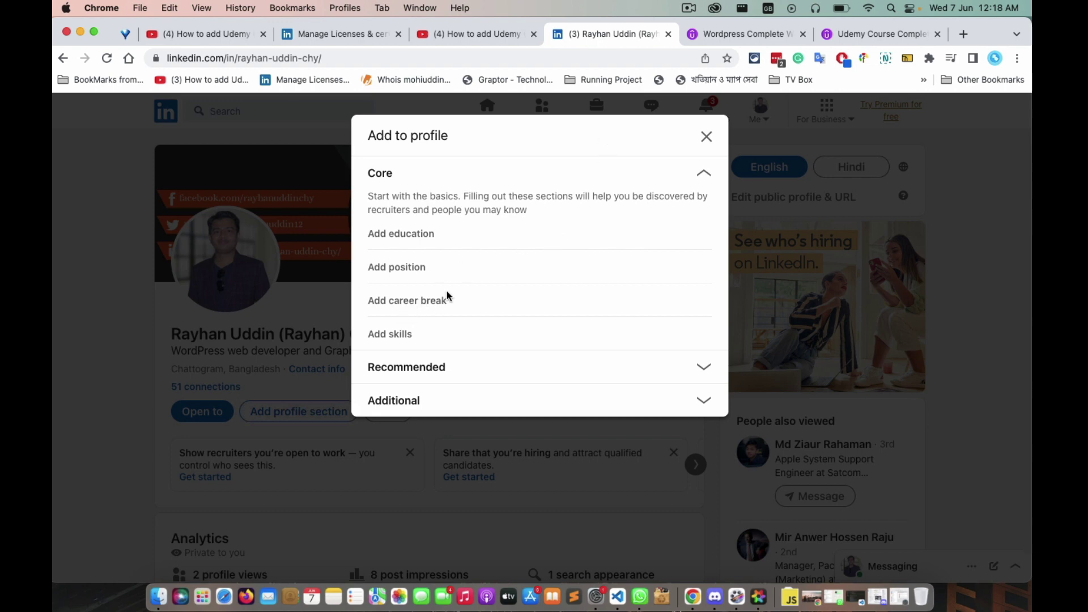
click(416, 373)
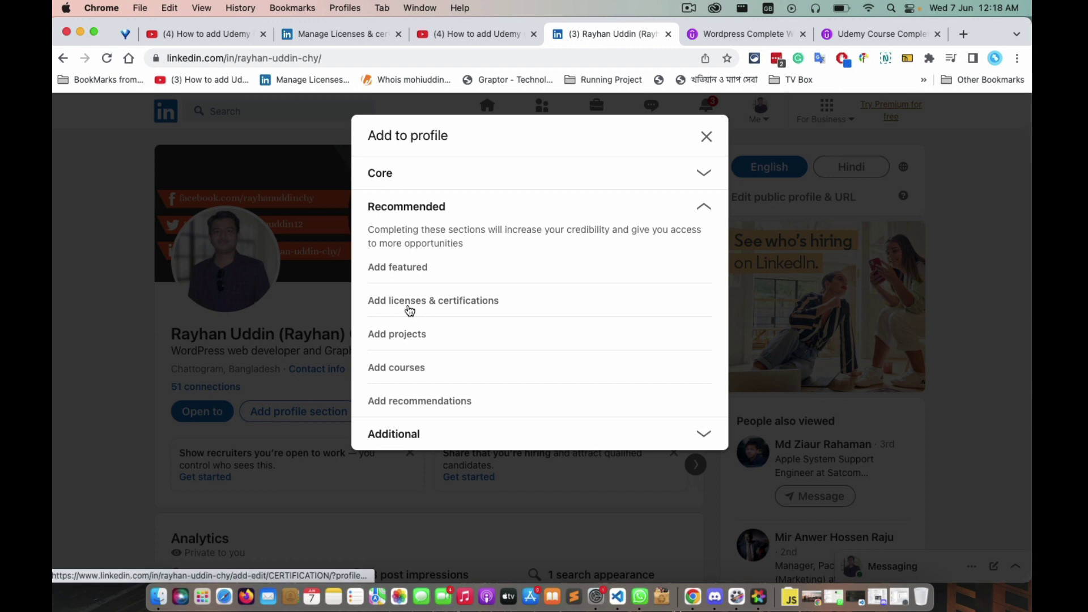
click(409, 310)
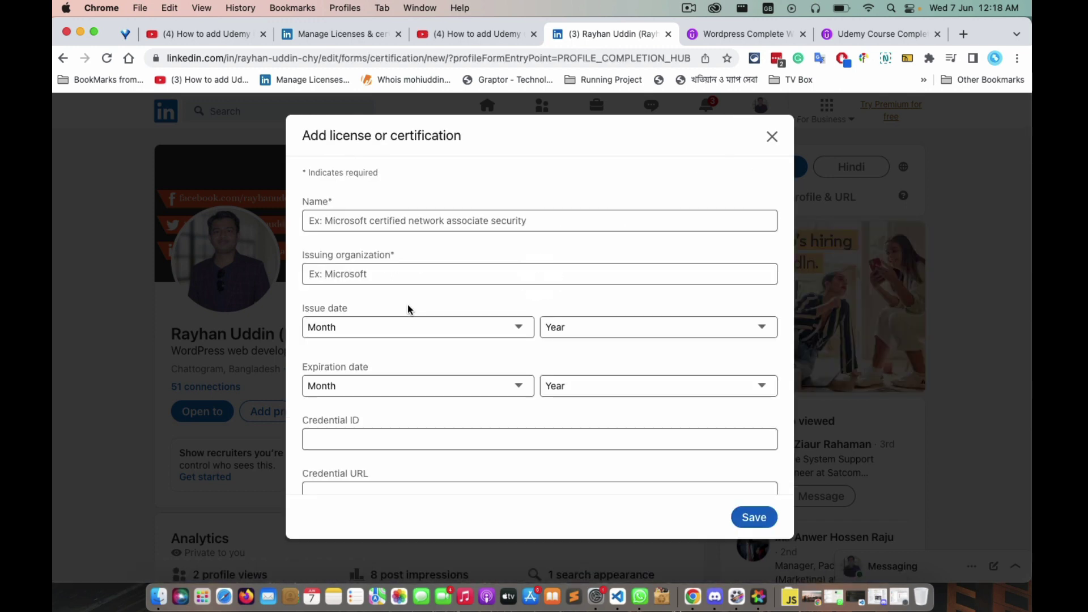
click(410, 220)
click(410, 220)
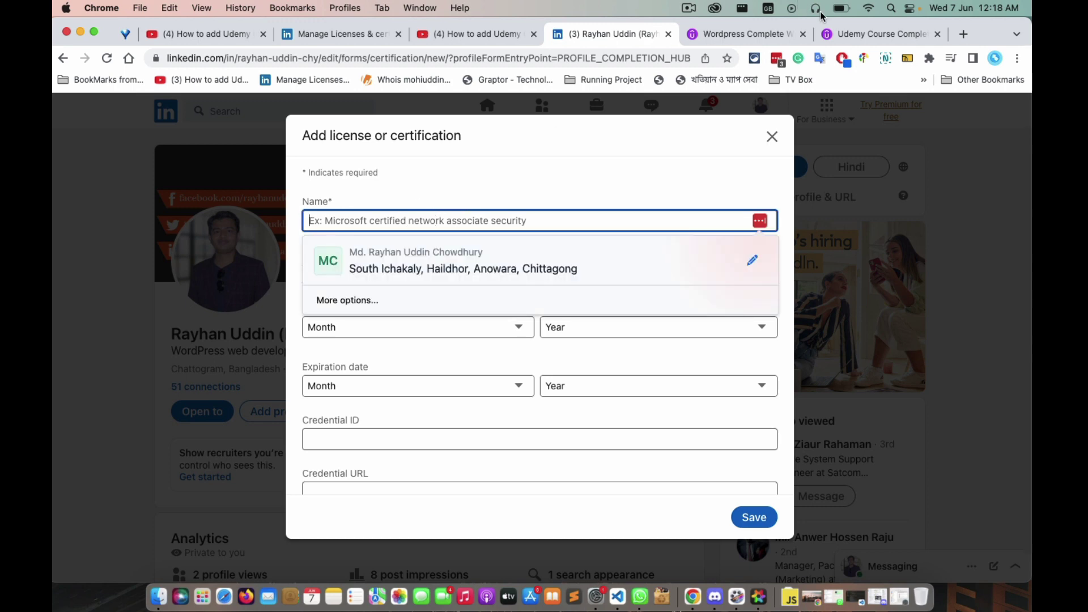
click(860, 31)
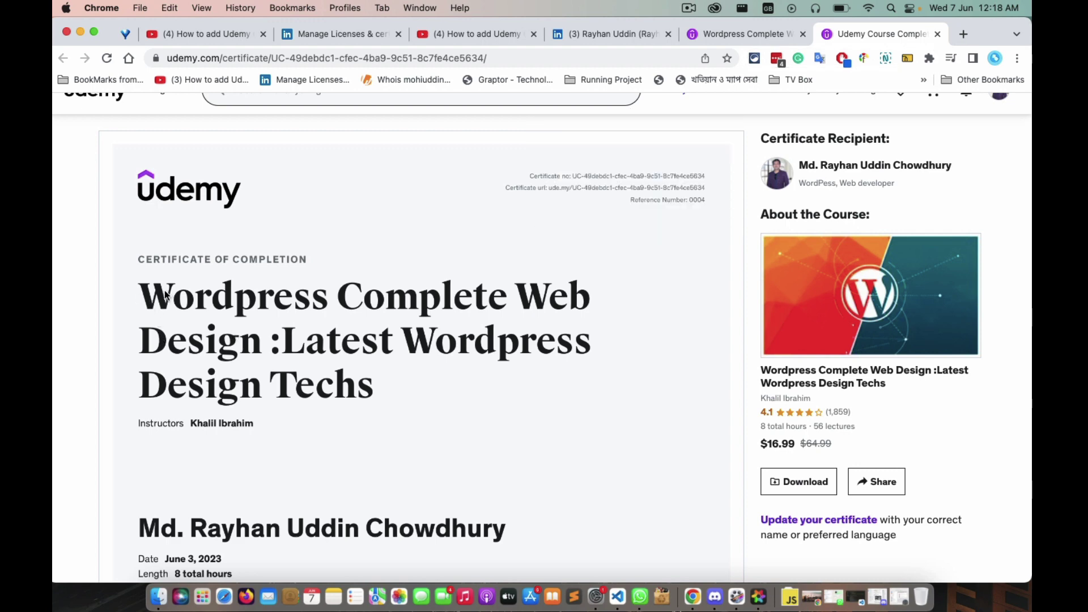
- Copy the full course title from Udemy's About the Course panel into the clipboard for LinkedIn's Name field
drag(141, 304, 396, 315)
drag(760, 369, 887, 384)
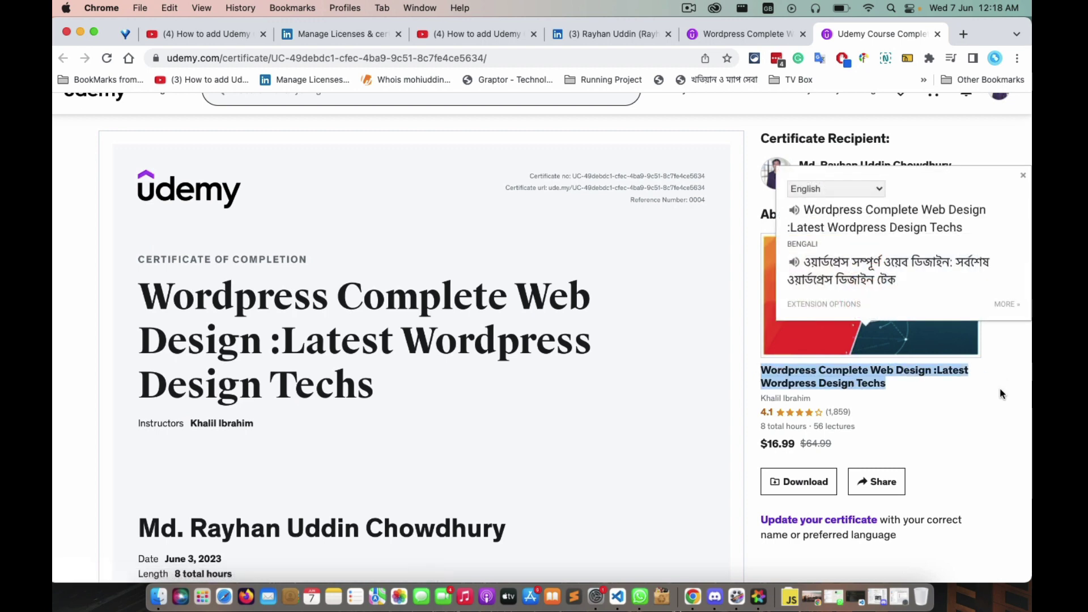
right_click(822, 380)
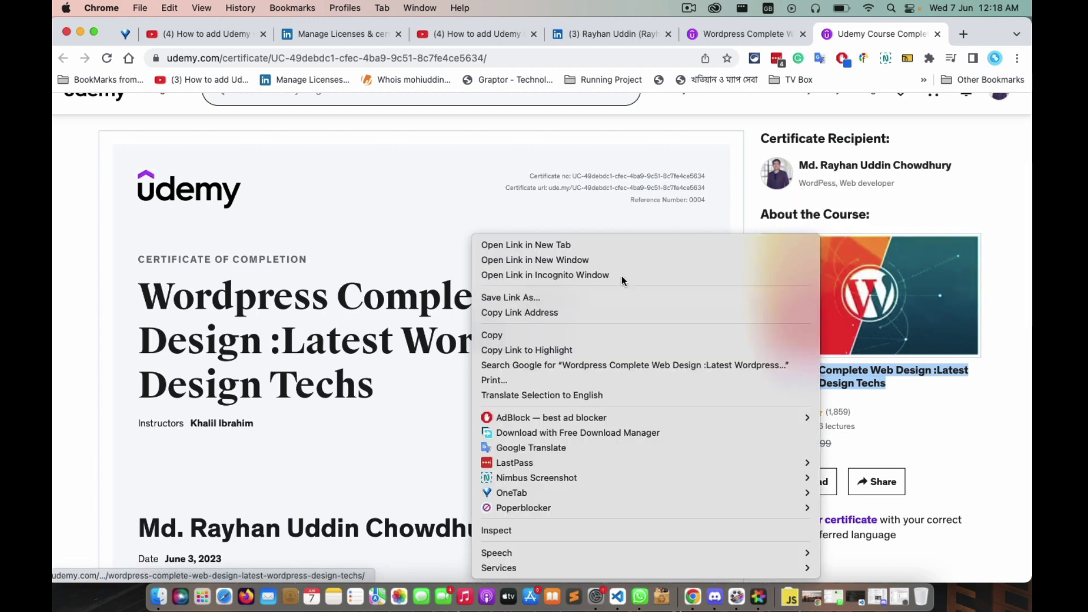
click(573, 336)
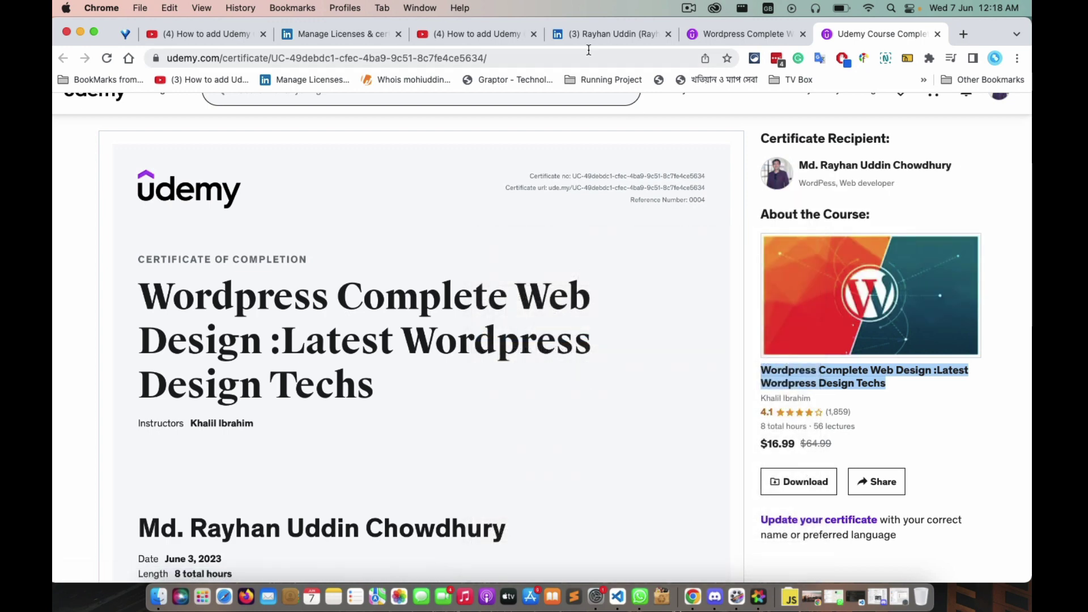
click(605, 35)
click(398, 221)
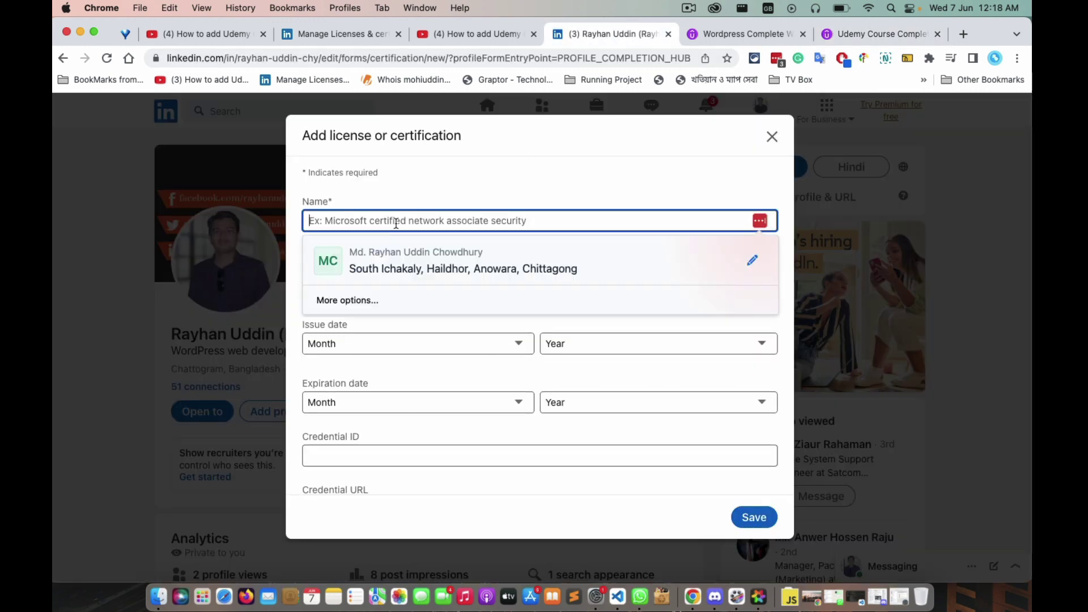
- Fill in Name 'Wordpress Complete Web Design :Latest Wordpress Design Techs' and Issuing organization 'Udemy'
key(super+v)
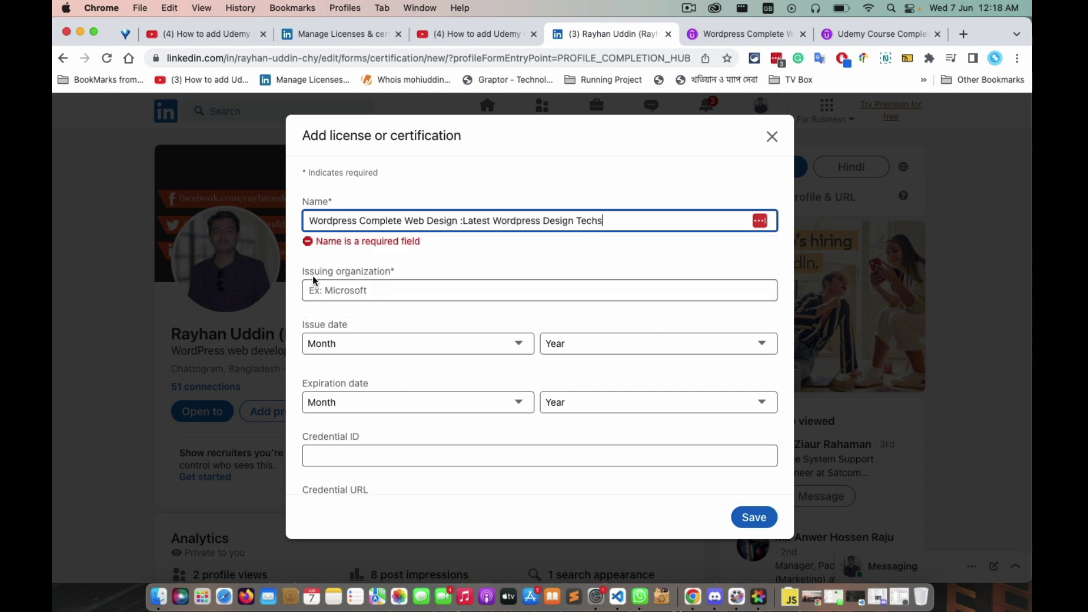
click(383, 290)
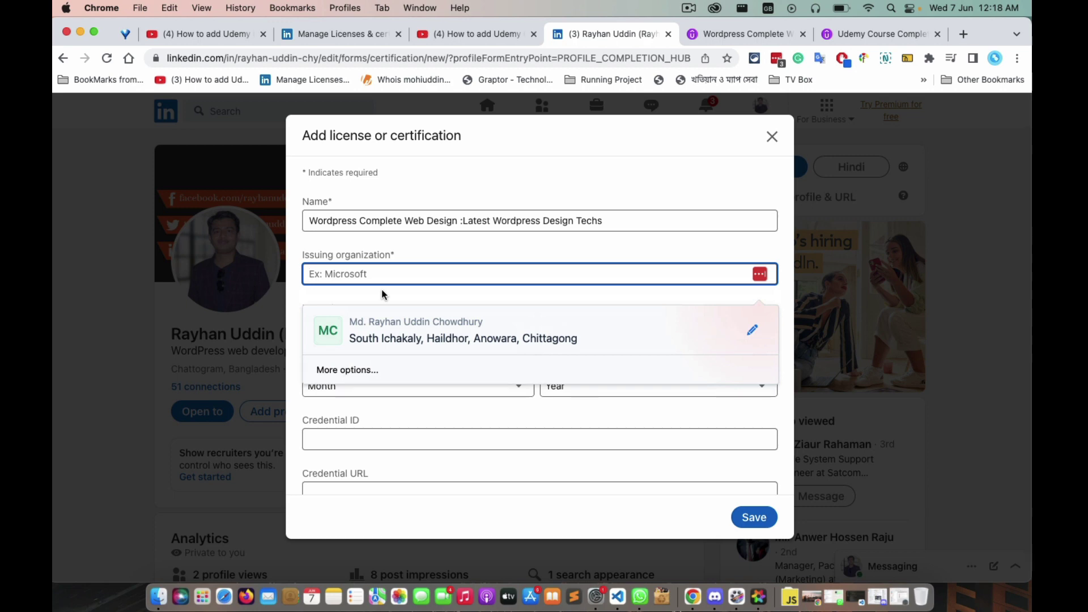
text(Ude)
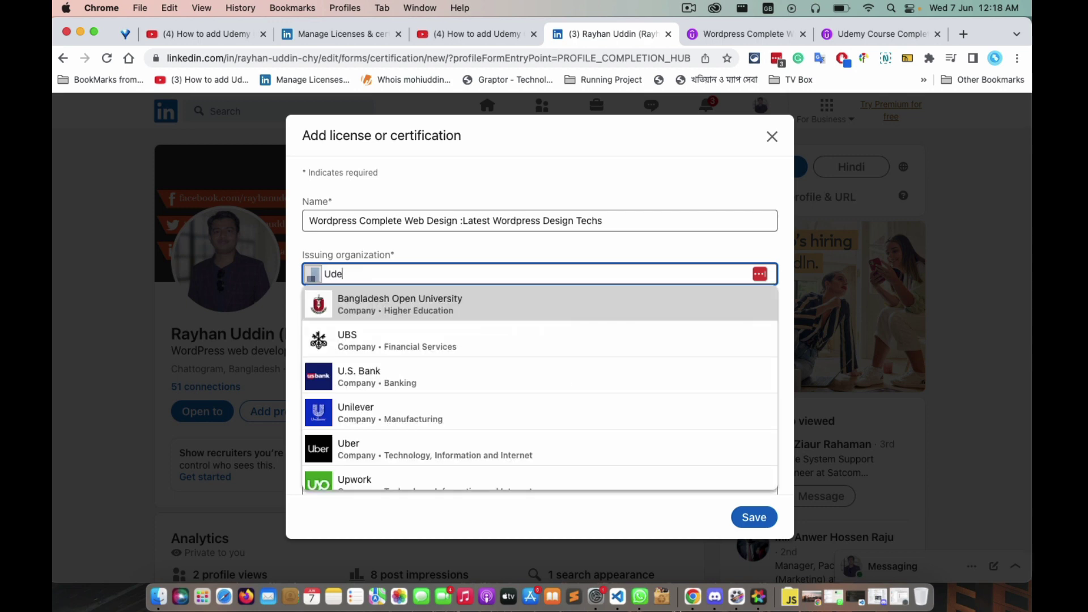
text(my)
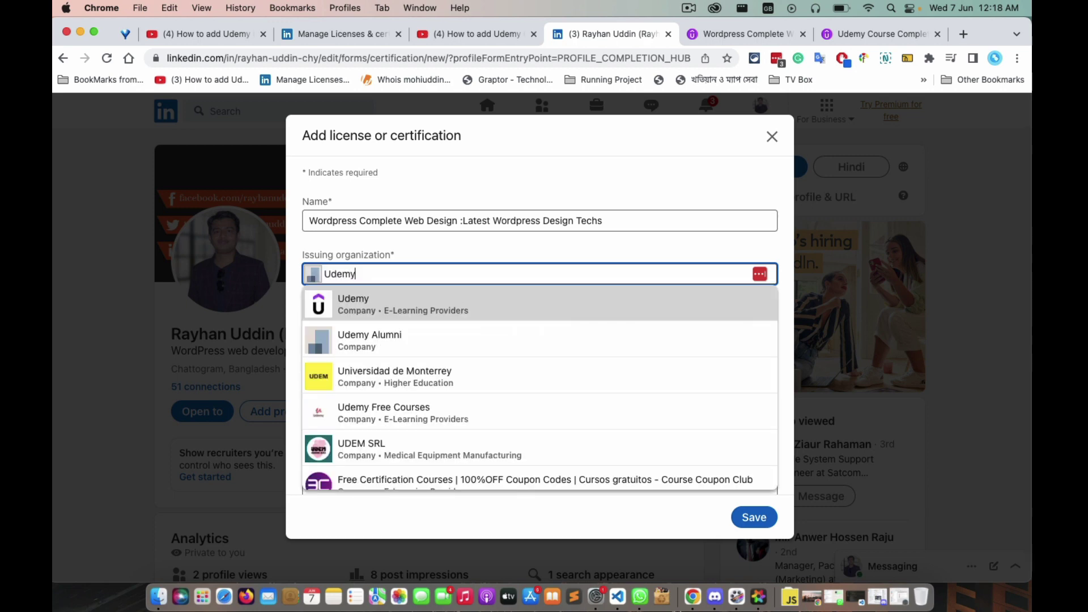
click(356, 306)
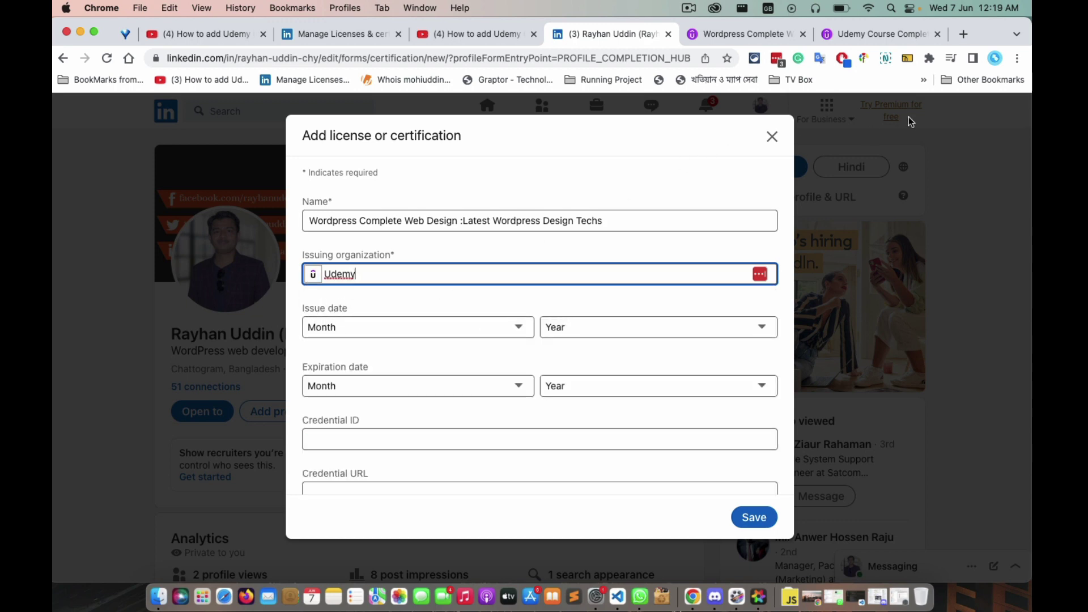
- Check the certificate's details on Udemy, then return to the LinkedIn form
click(887, 35)
scroll(287, 448, down, 3)
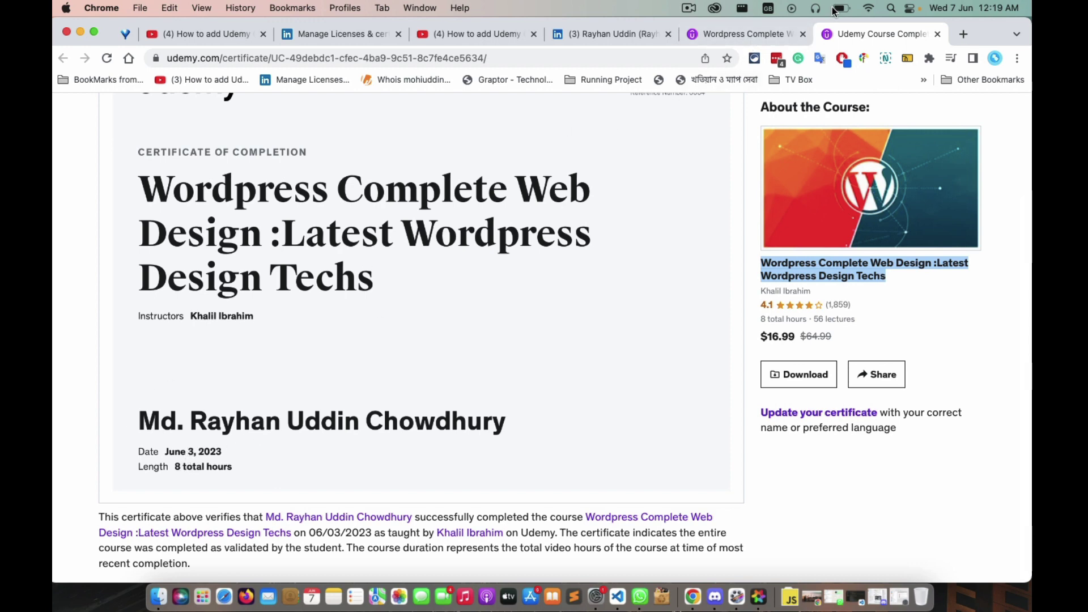
click(743, 34)
click(600, 38)
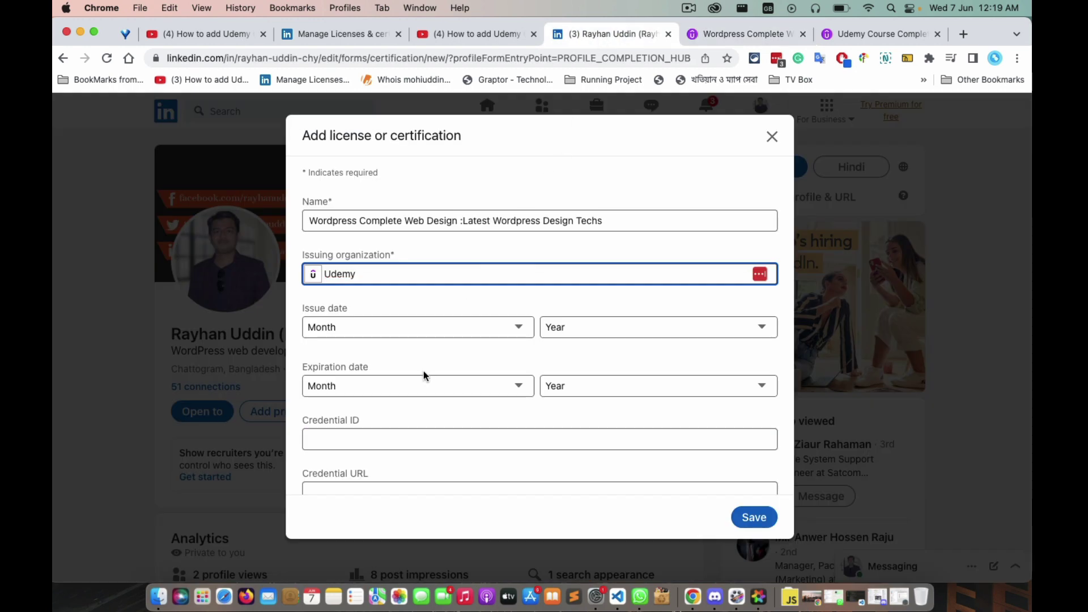
- Set the certification's issue date to June 2023, then go back to the Udemy certificate page
click(425, 326)
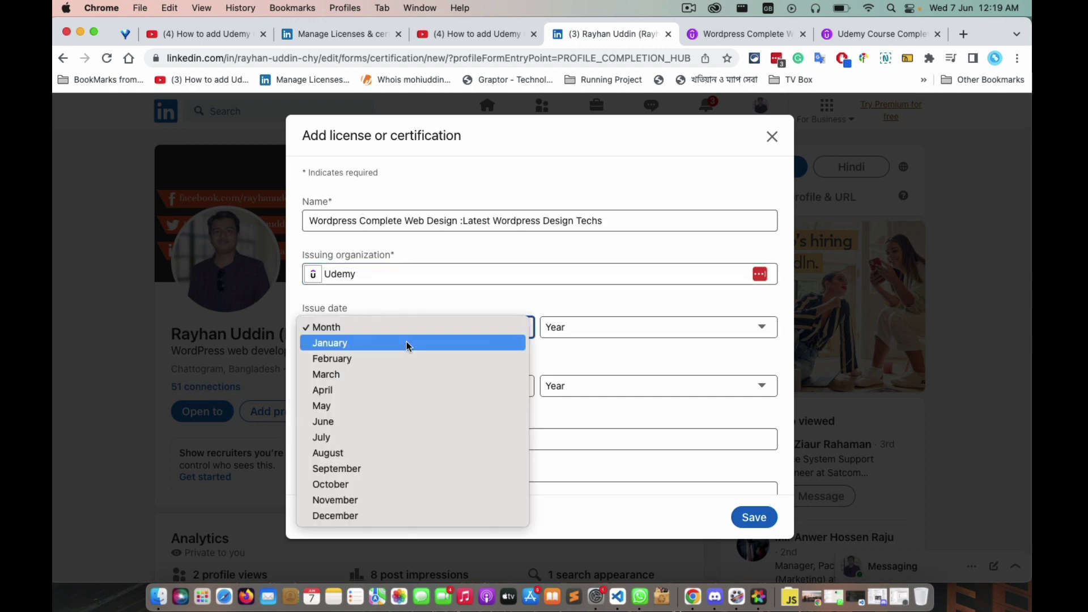
click(375, 426)
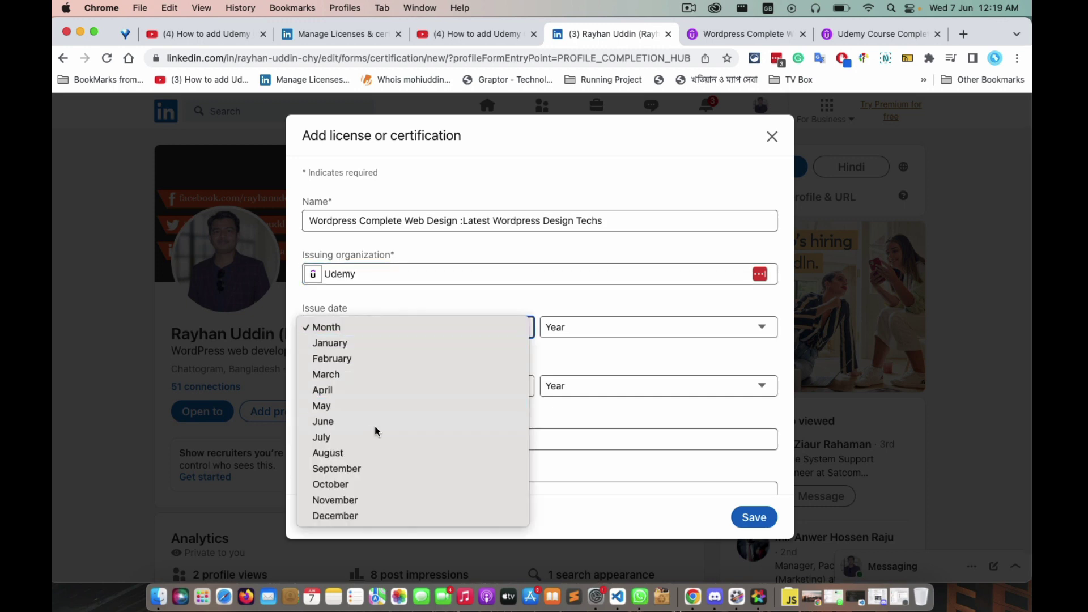
click(636, 331)
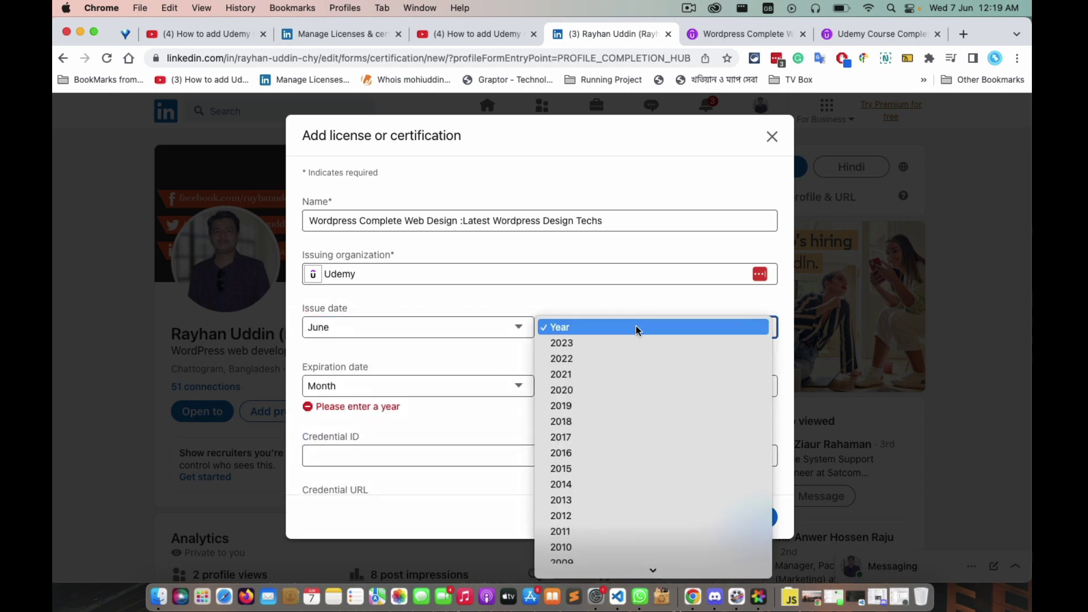
click(623, 345)
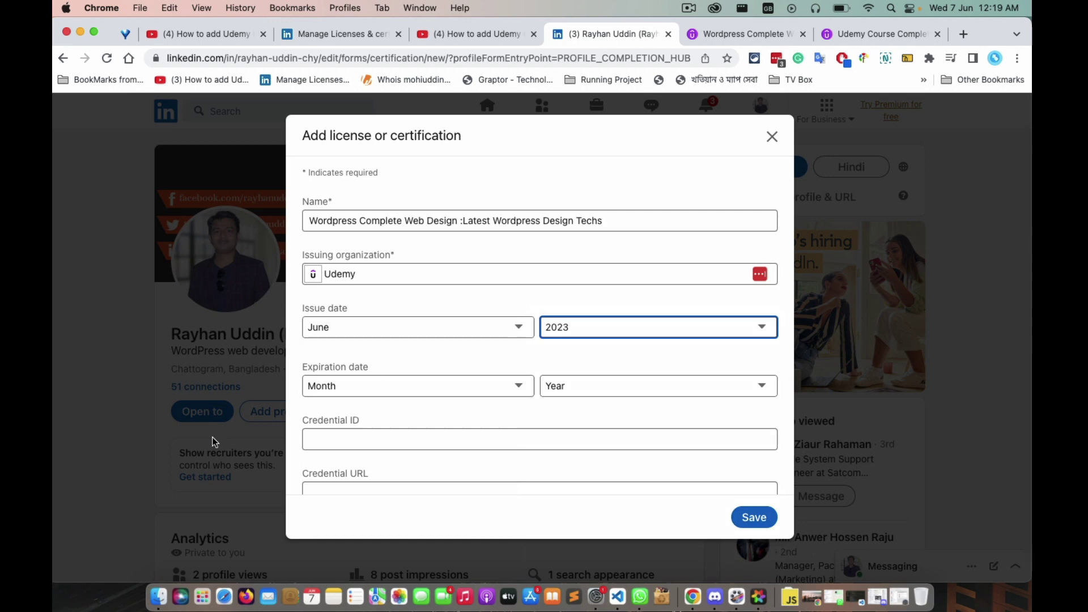
click(866, 38)
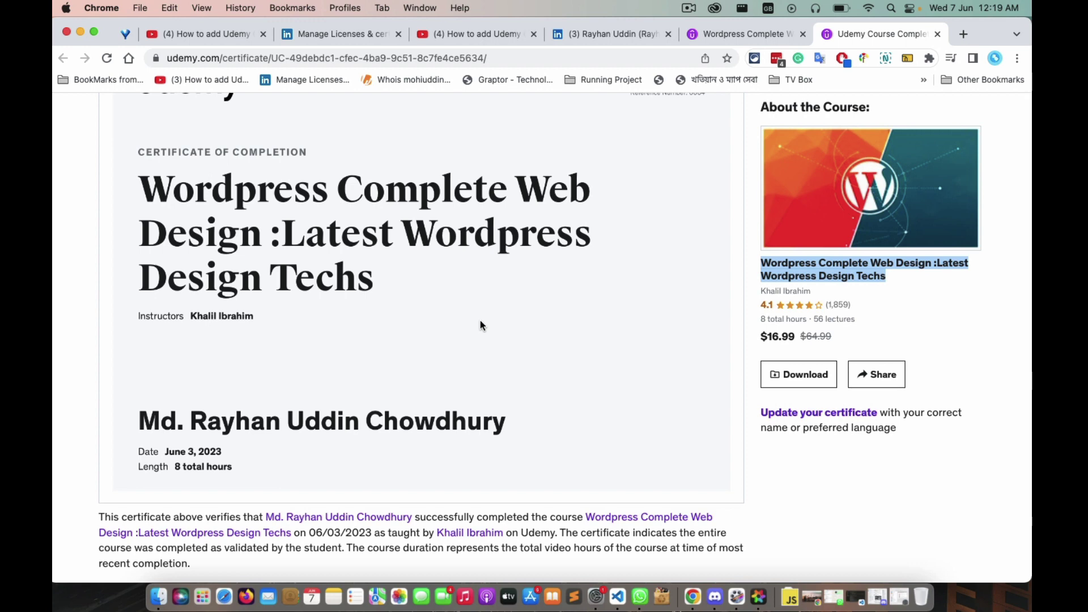
click(568, 35)
scroll(408, 433, down, 3)
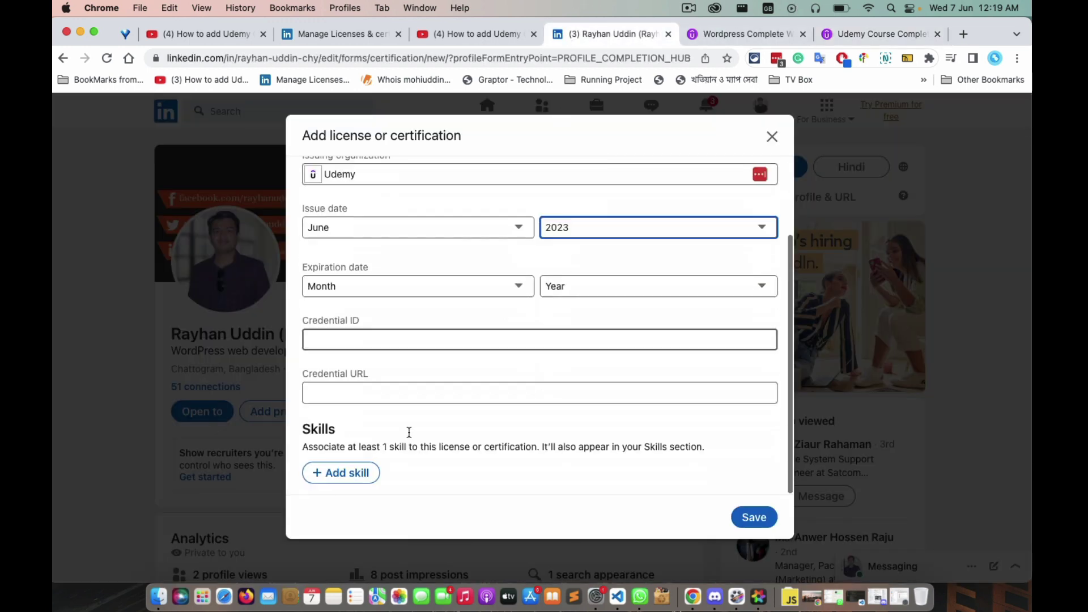
click(411, 393)
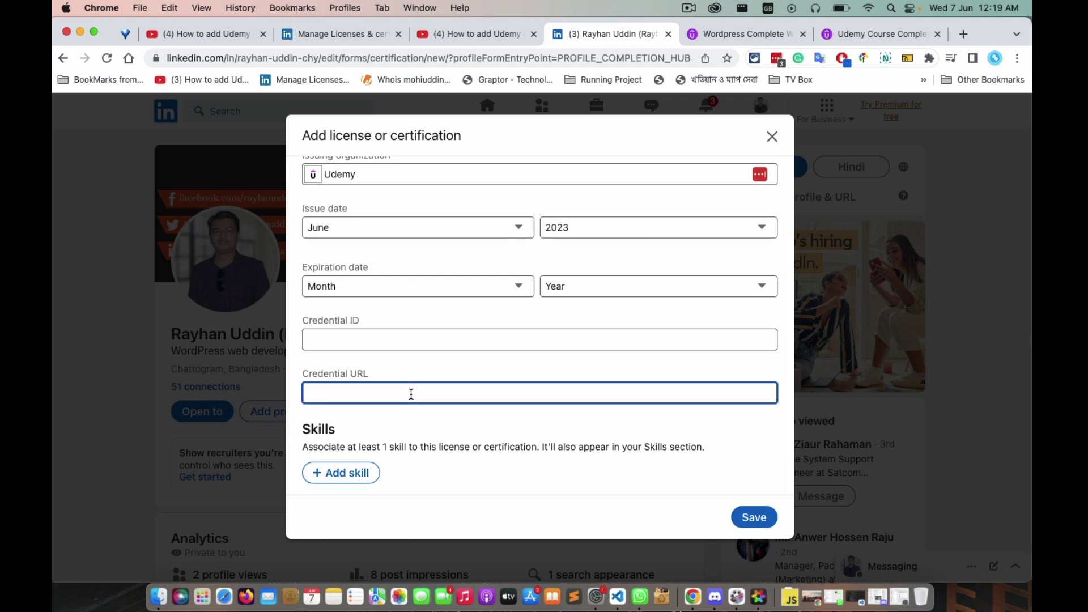
click(860, 32)
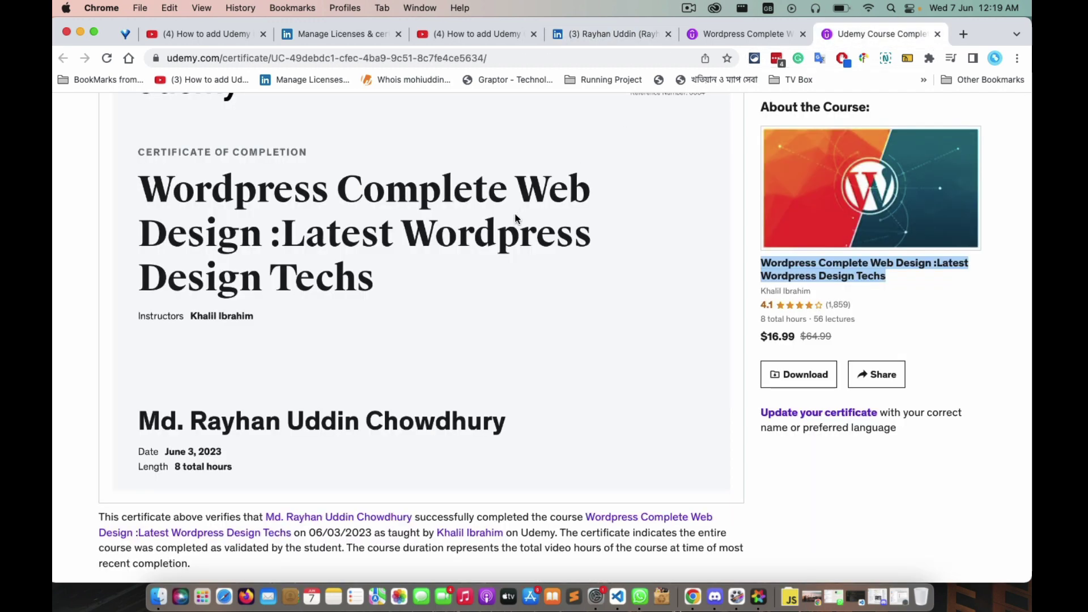
scroll(515, 216, up, 5)
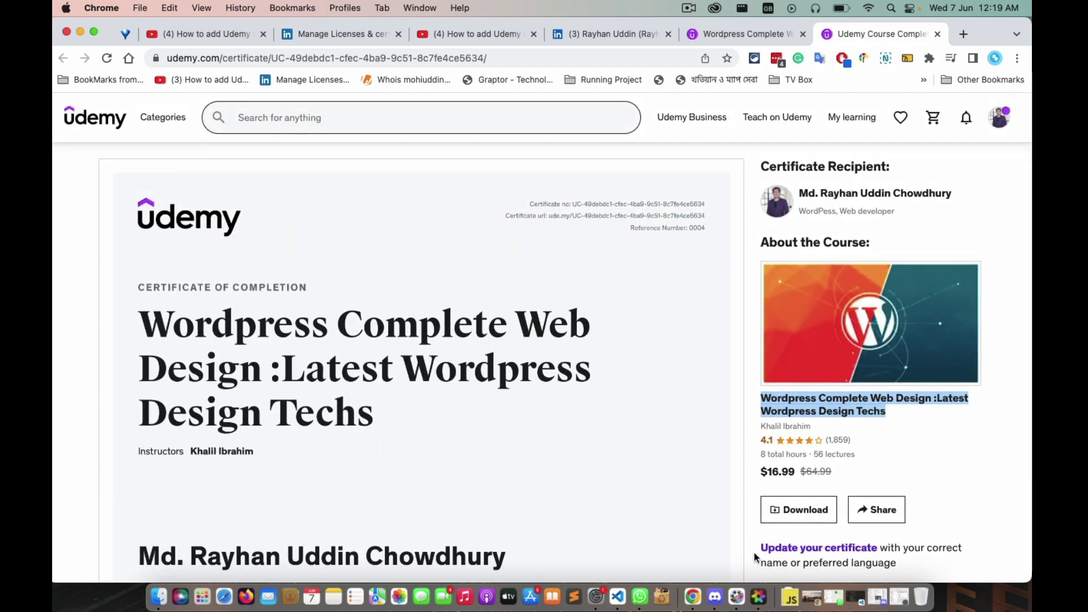
click(758, 597)
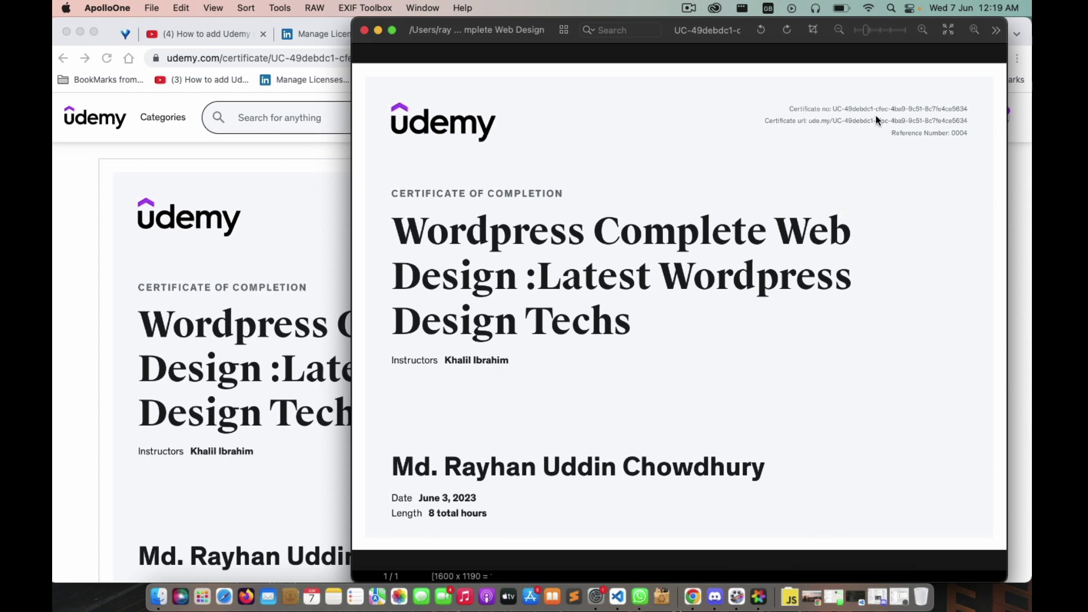
- Magnify the certificate image in ApolloOne to read its certificate number and URL, then return to the Udemy page
scroll(876, 114, up, 2)
scroll(875, 114, up, 3)
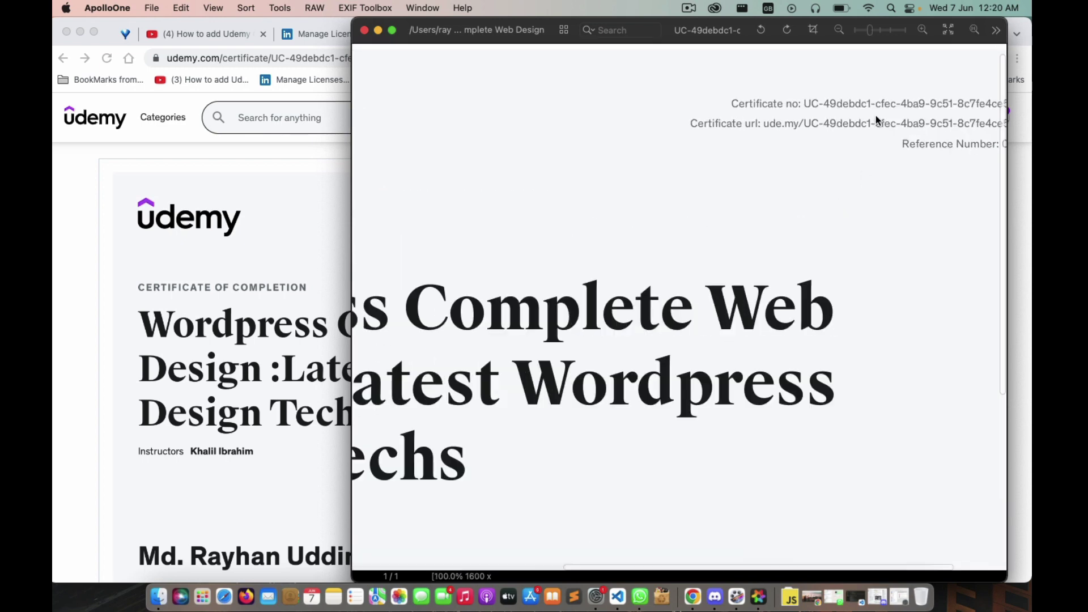
scroll(939, 116, right, 3)
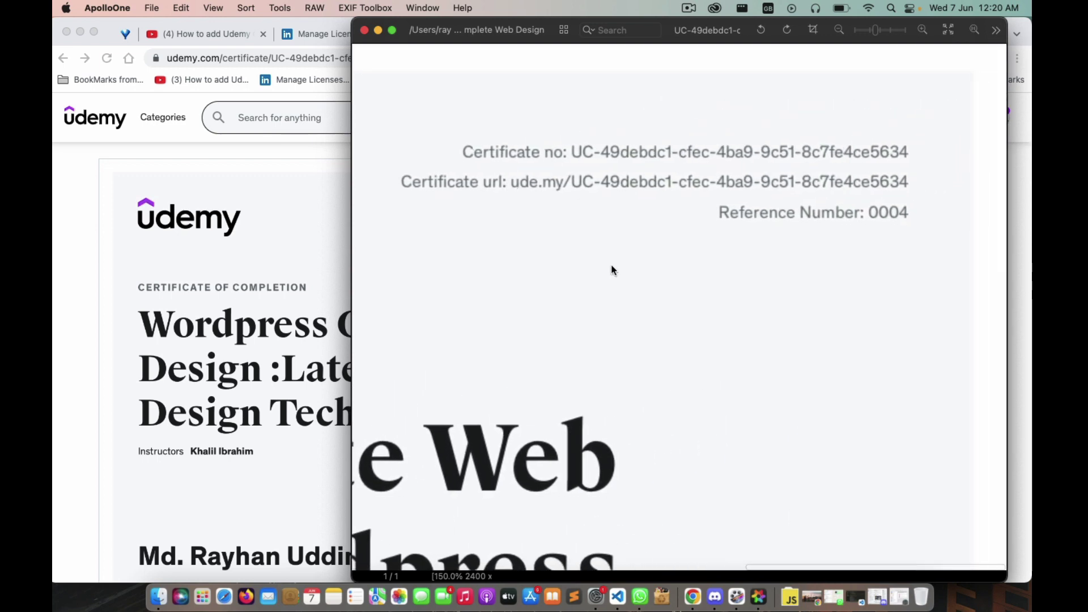
click(74, 261)
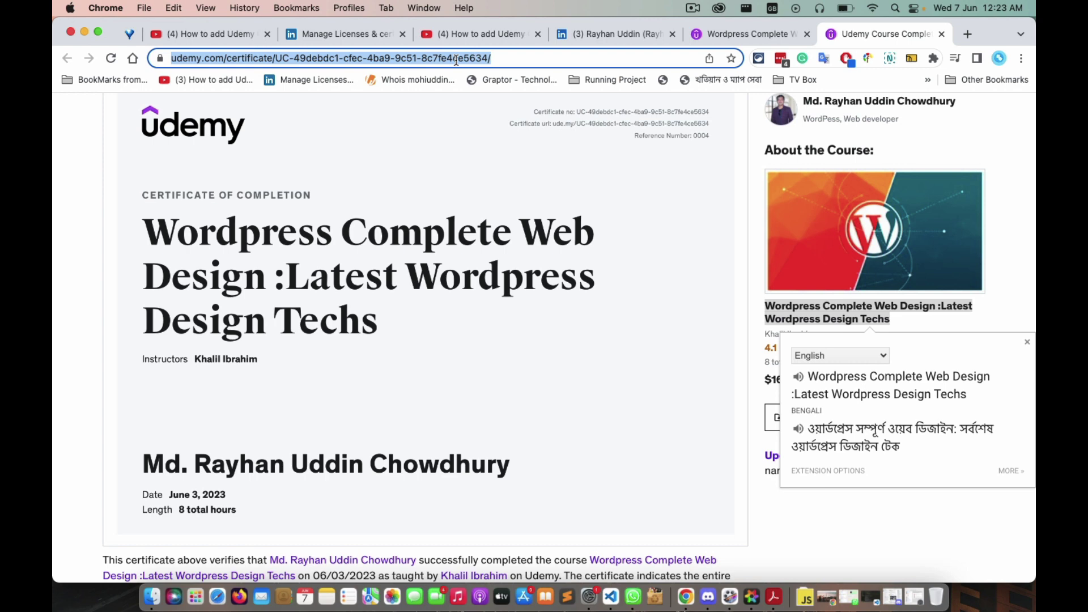
- Copy the Udemy certificate page address and paste it into LinkedIn's Credential URL field
right_click(457, 61)
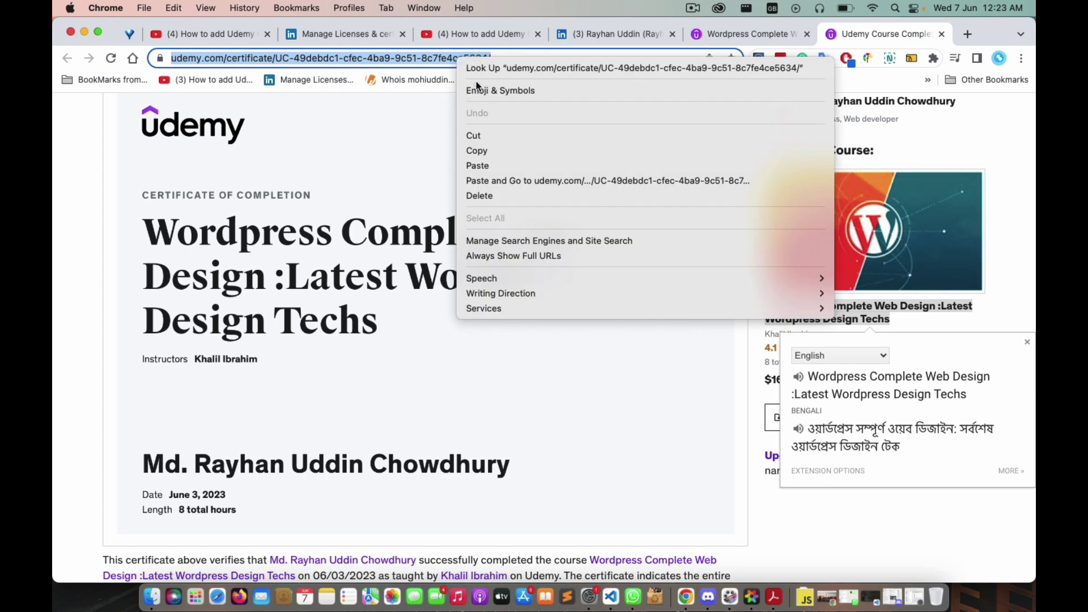
click(493, 150)
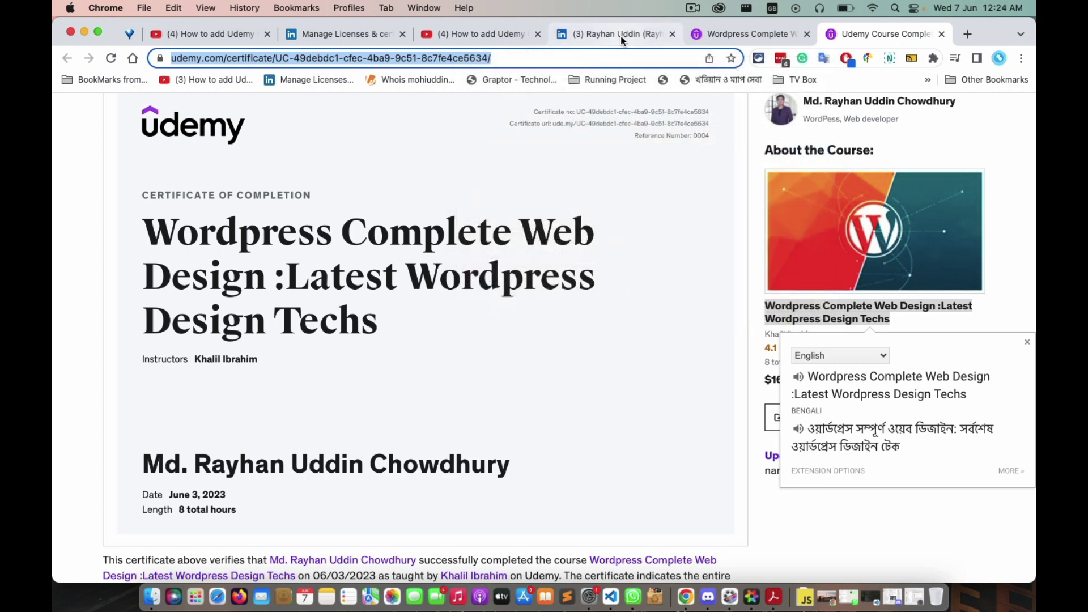
click(621, 35)
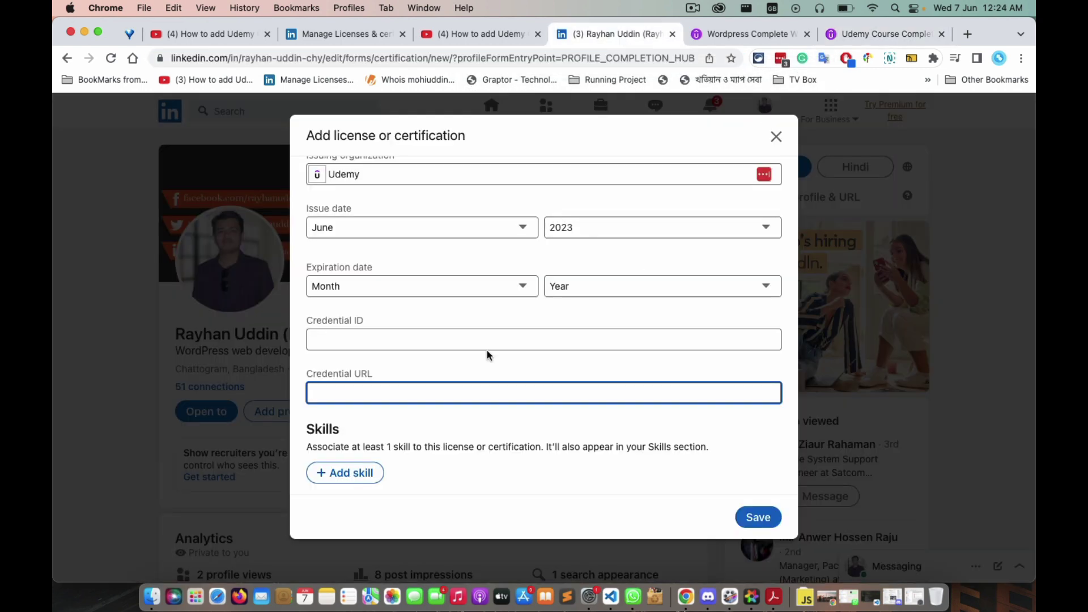
key(super+v)
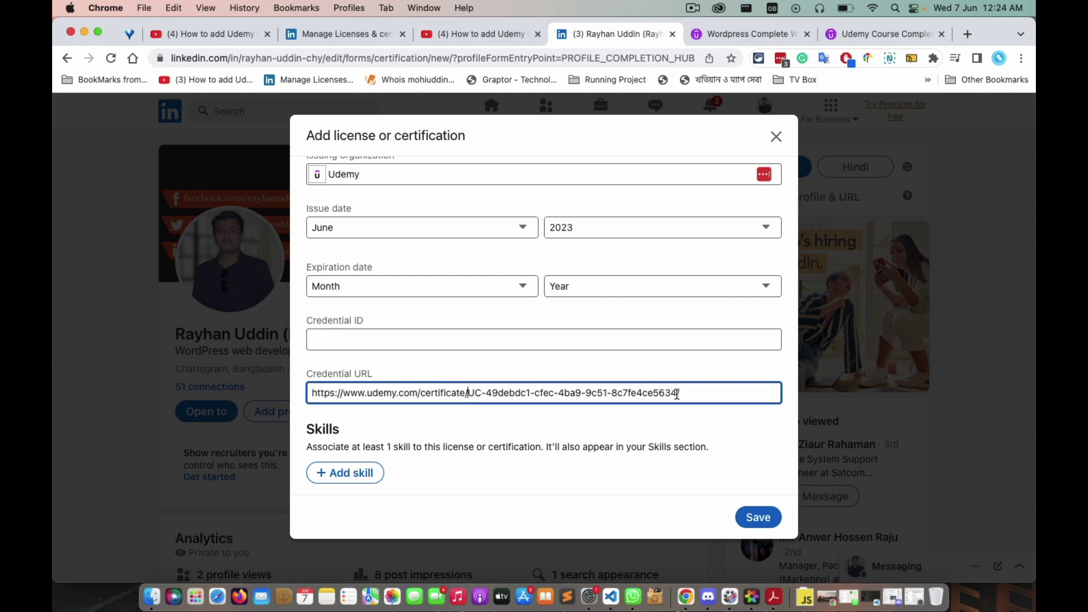
- Put the certificate ID from the URL into Credential ID and save the certification
double_click(677, 394)
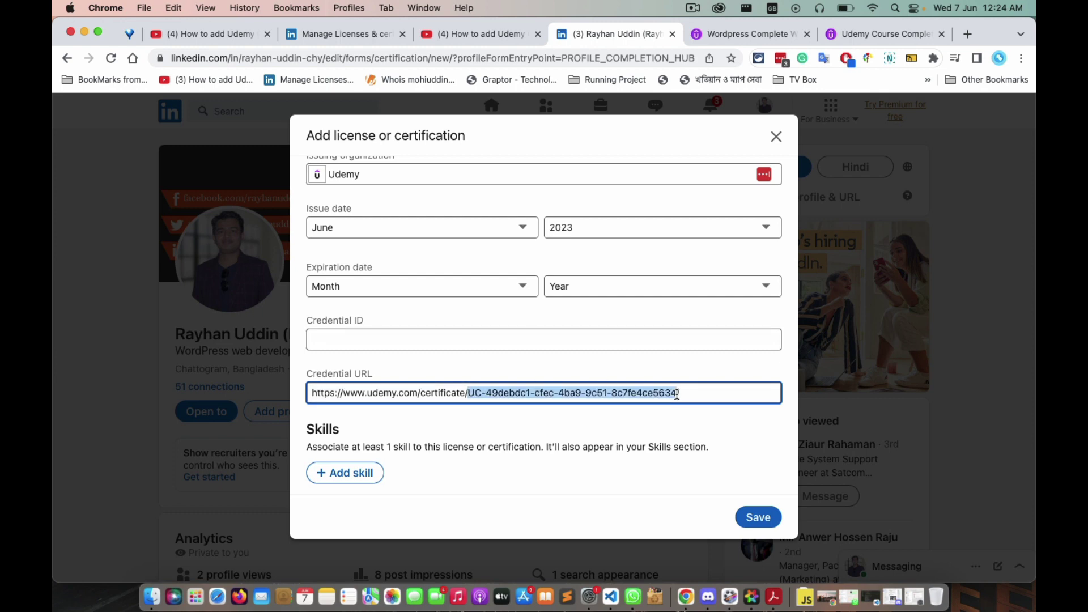
click(438, 340)
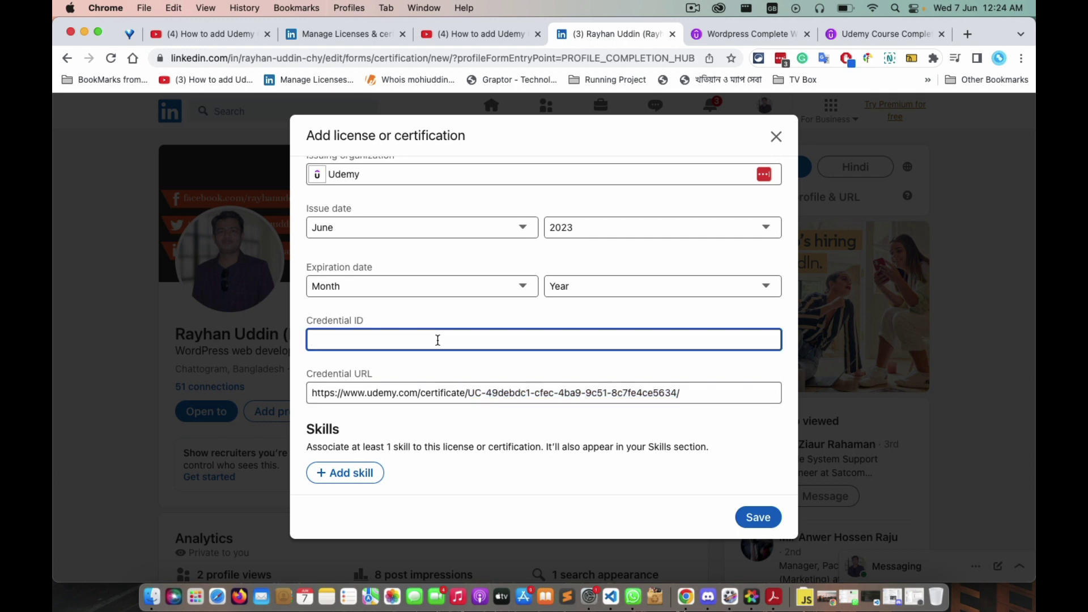
key(super+v)
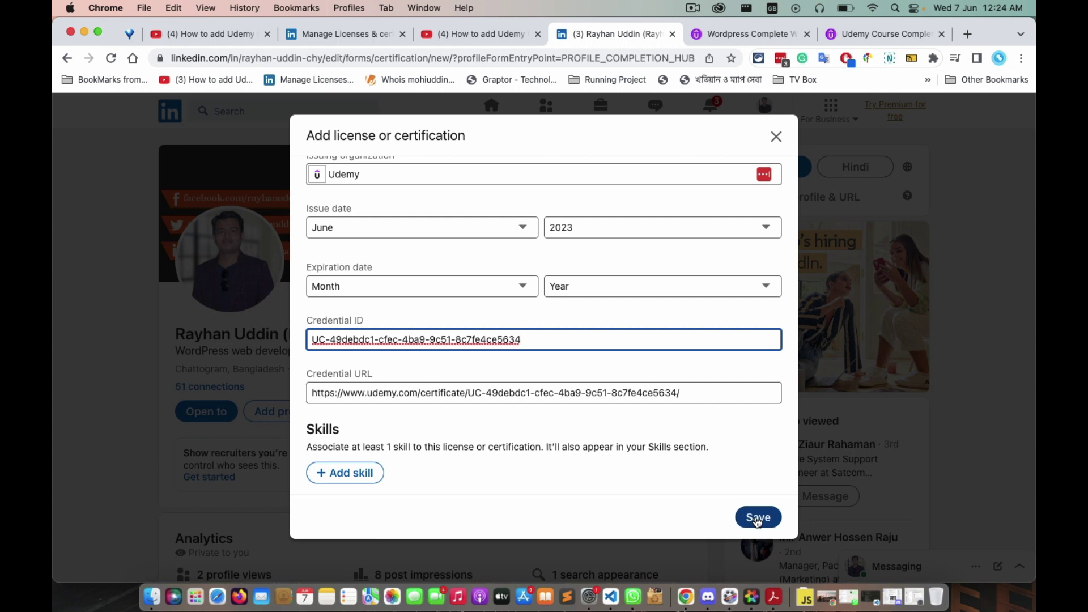
click(693, 7)
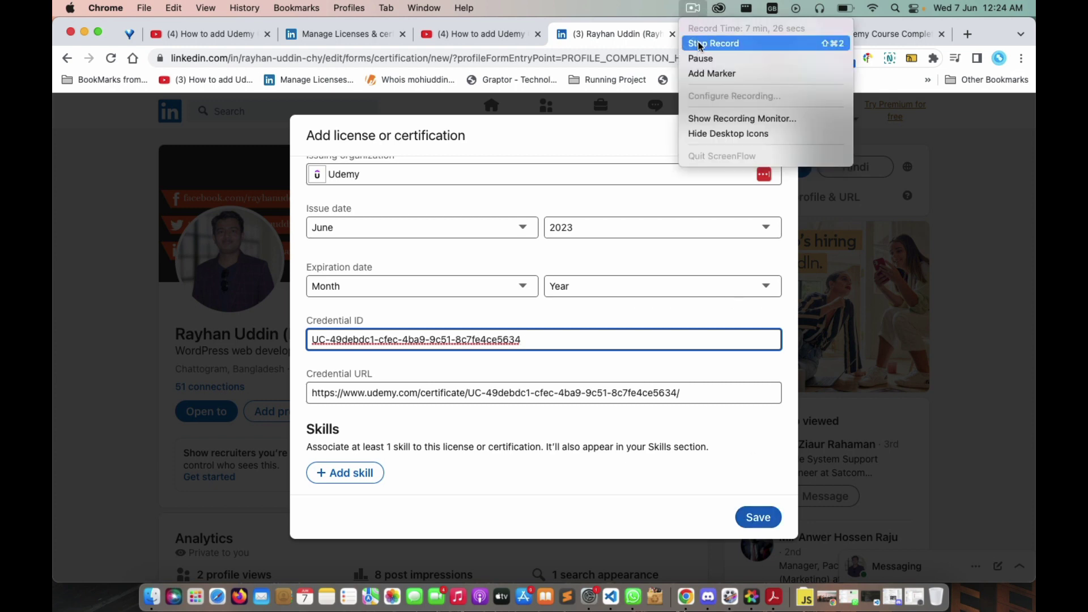
click(524, 360)
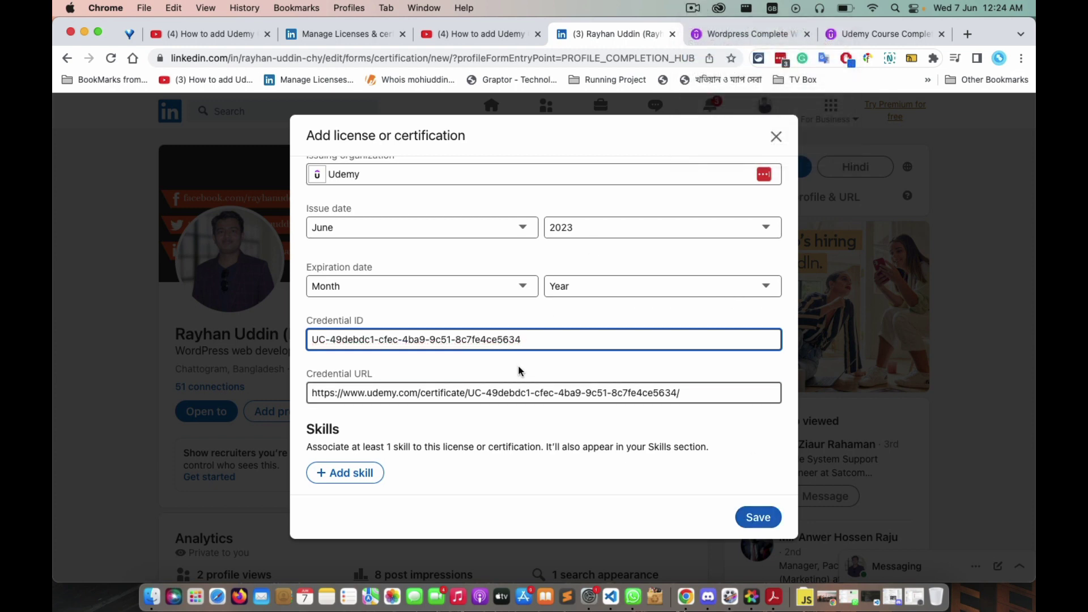
drag(468, 393, 677, 393)
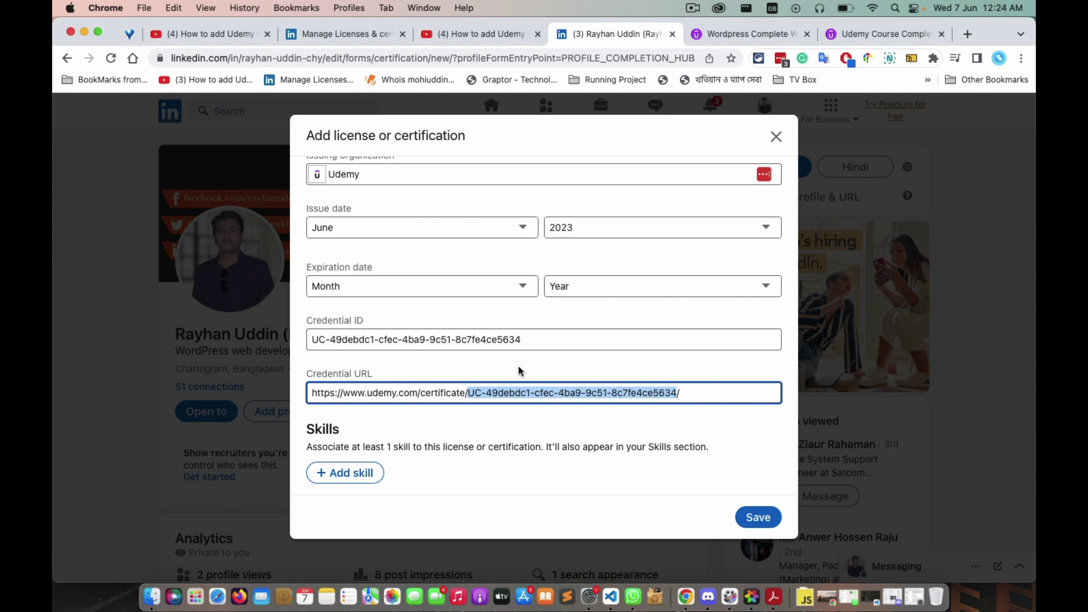
scroll(520, 316, up, 3)
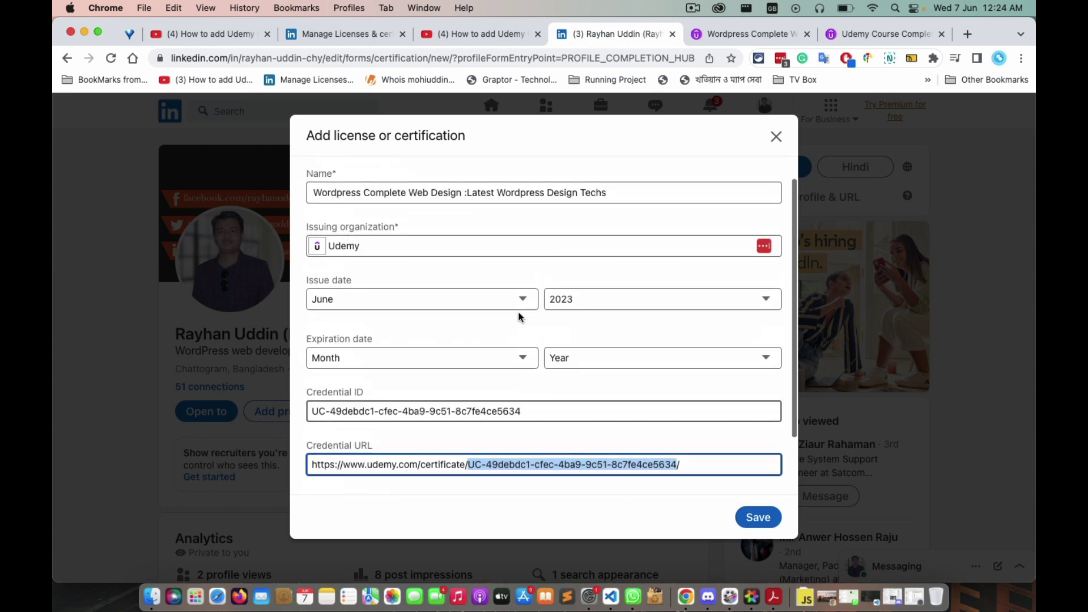
scroll(521, 317, down, 3)
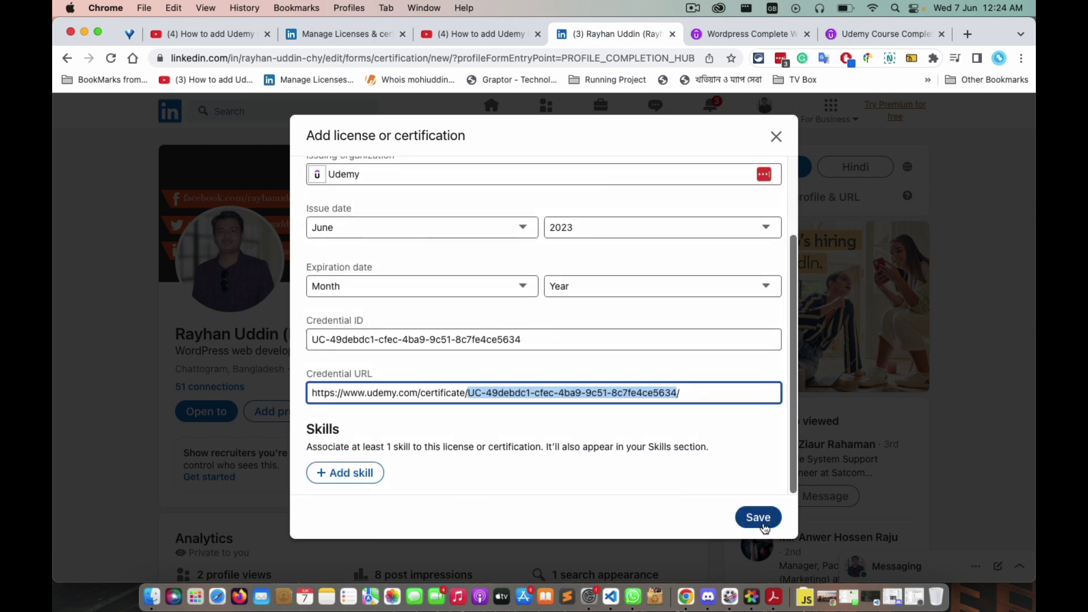
click(760, 522)
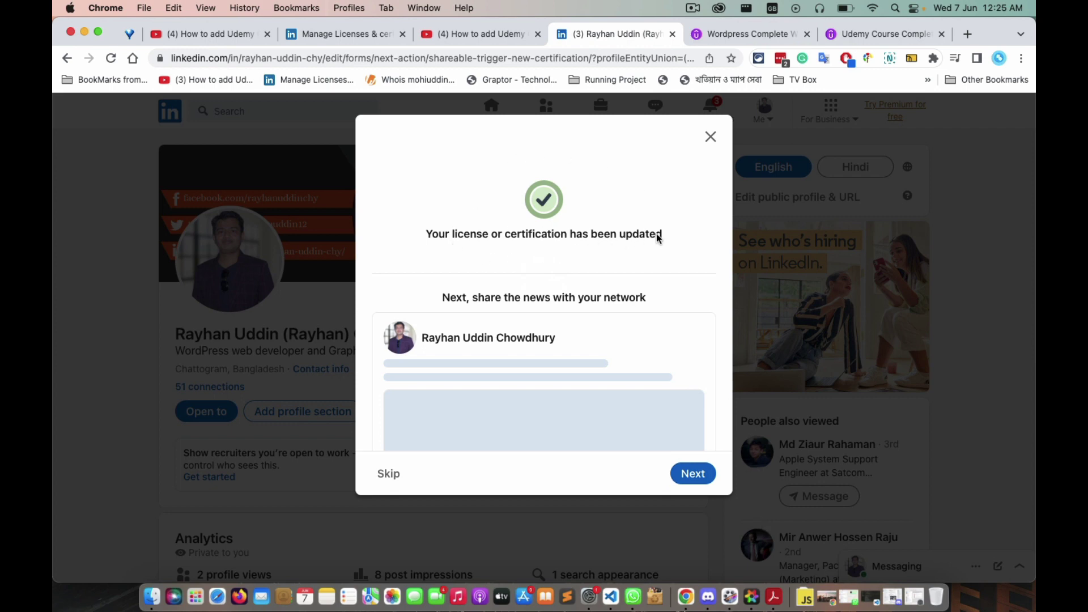
- Publish a LinkedIn post announcing the new Wordpress Complete Web Design certification from Udemy
scroll(531, 291, down, 3)
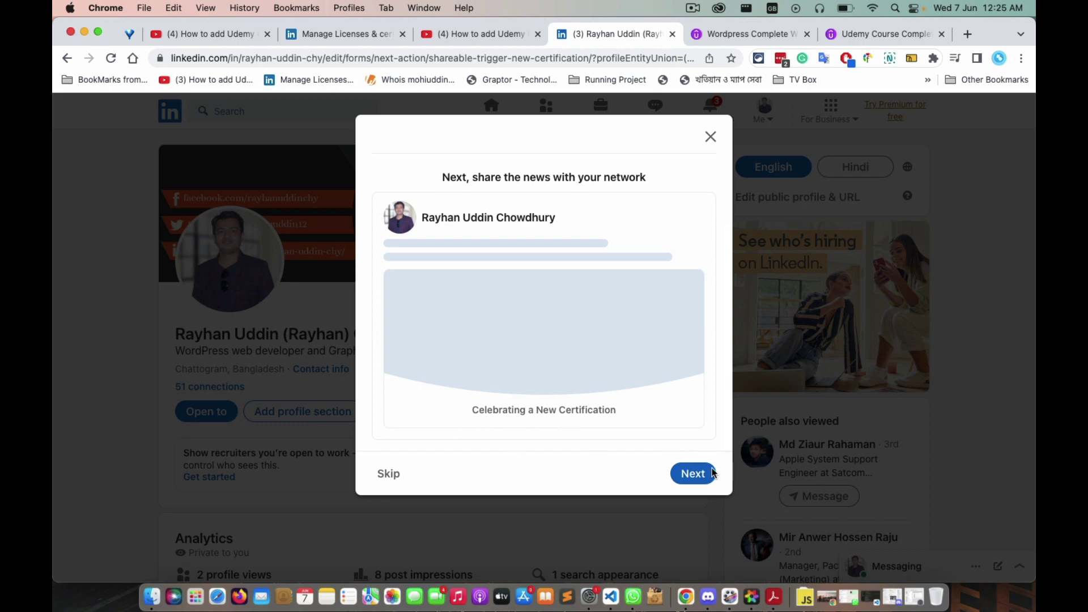
click(692, 473)
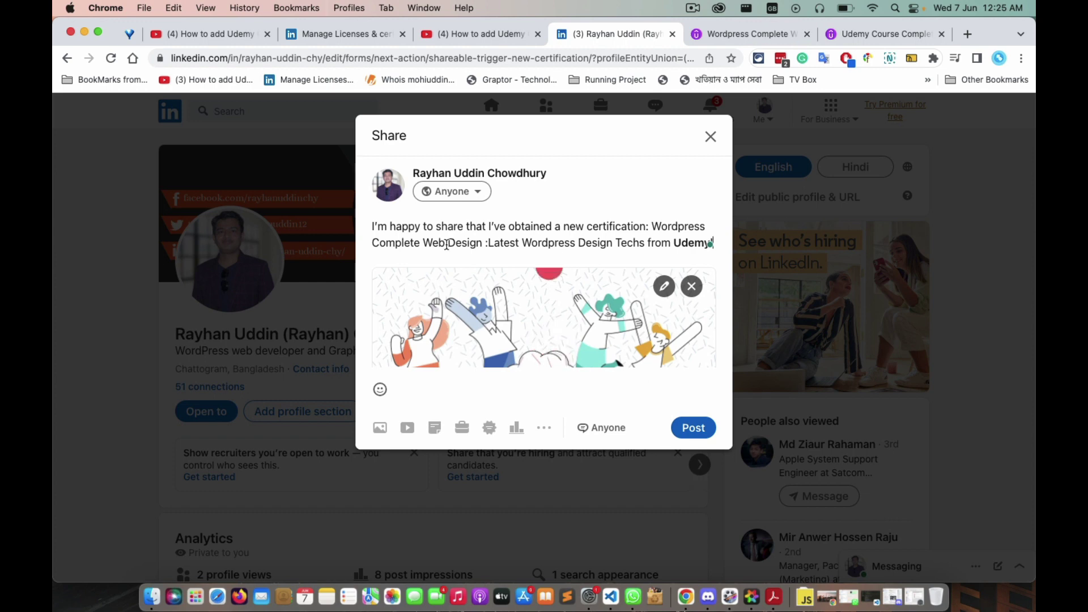
scroll(703, 238, down, 3)
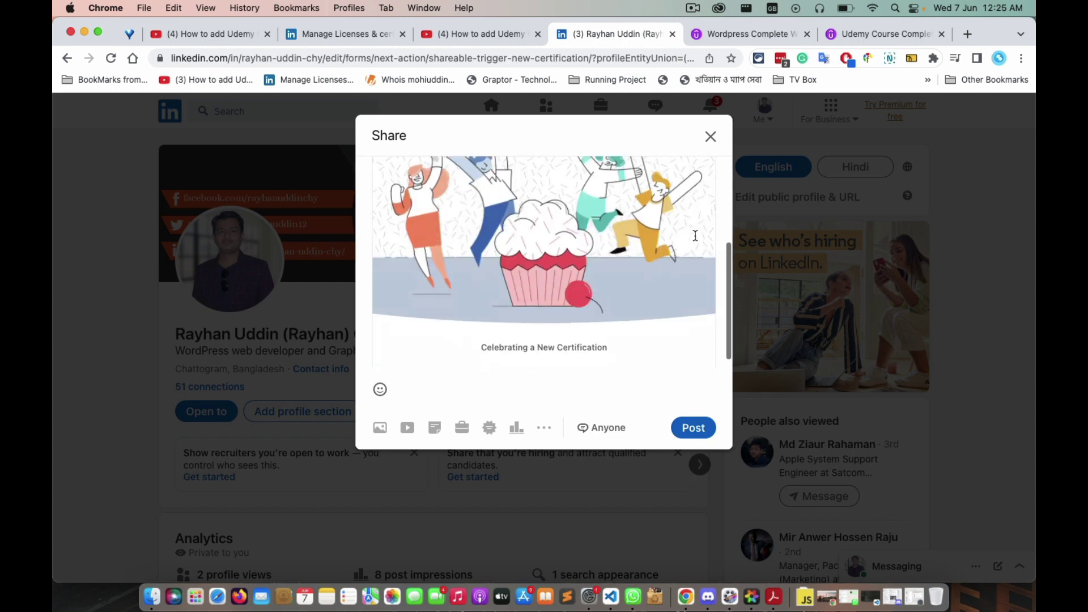
scroll(696, 236, down, 1)
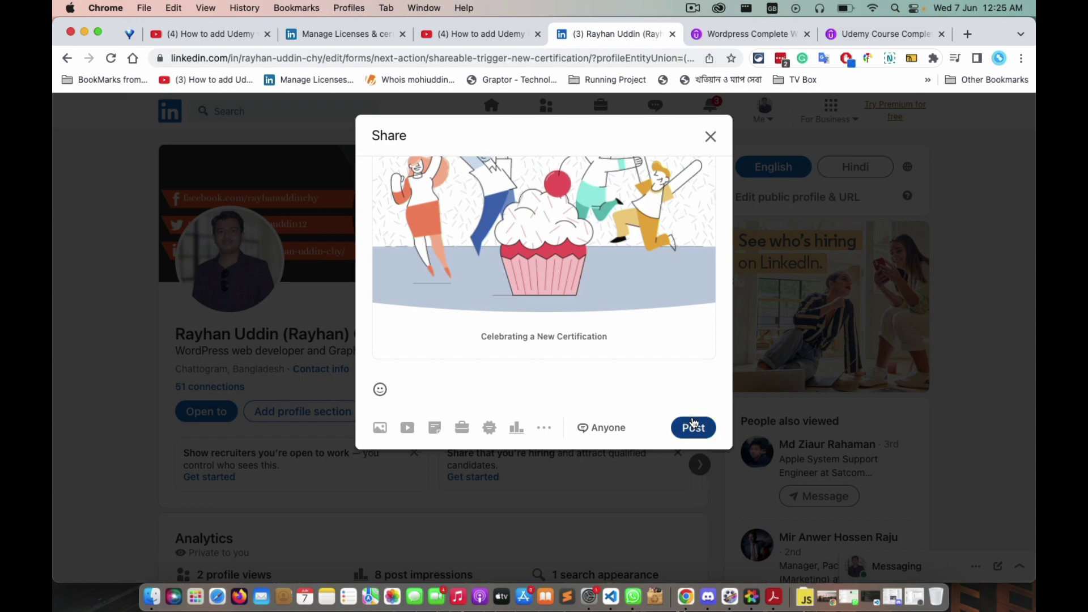
click(693, 427)
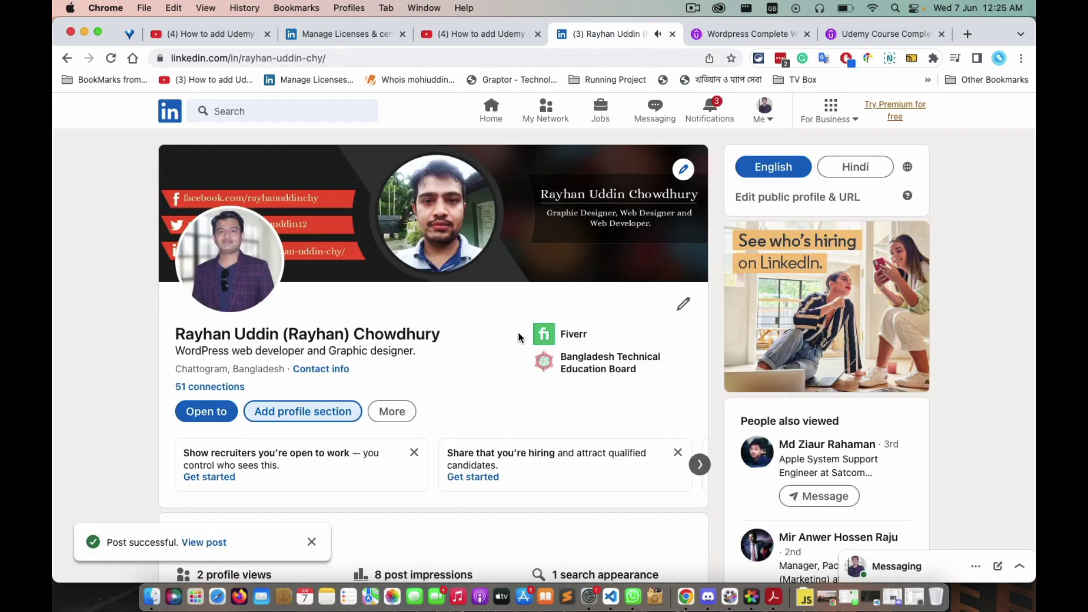
- Check the Jun 2023 Udemy Wordpress entry's credential link under Licenses & certifications, then return to the profile
scroll(519, 338, down, 15)
scroll(518, 337, down, 15)
scroll(518, 338, up, 7)
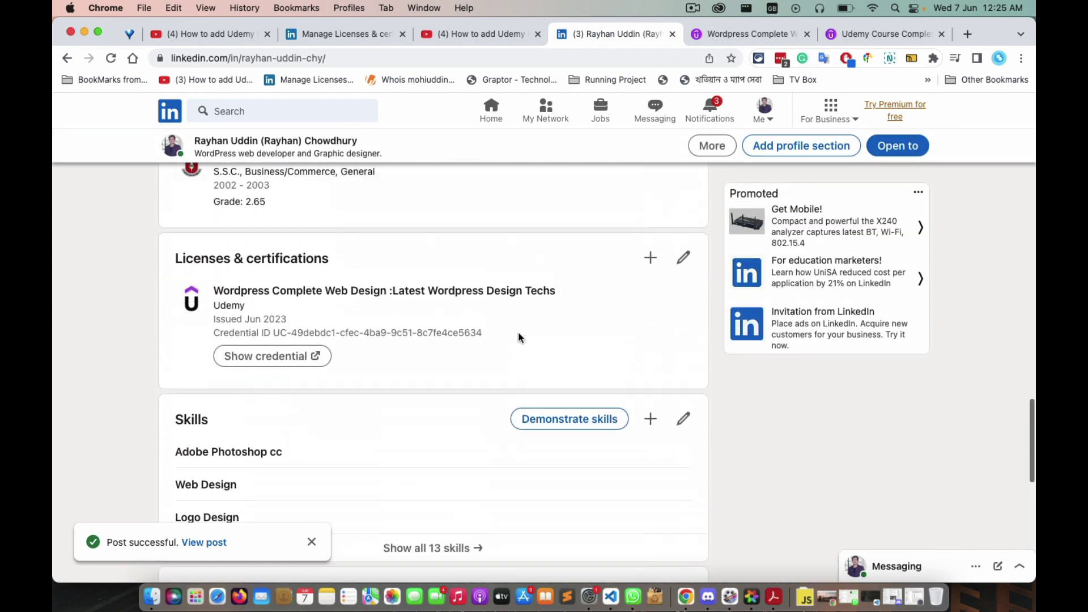
scroll(518, 338, up, 2)
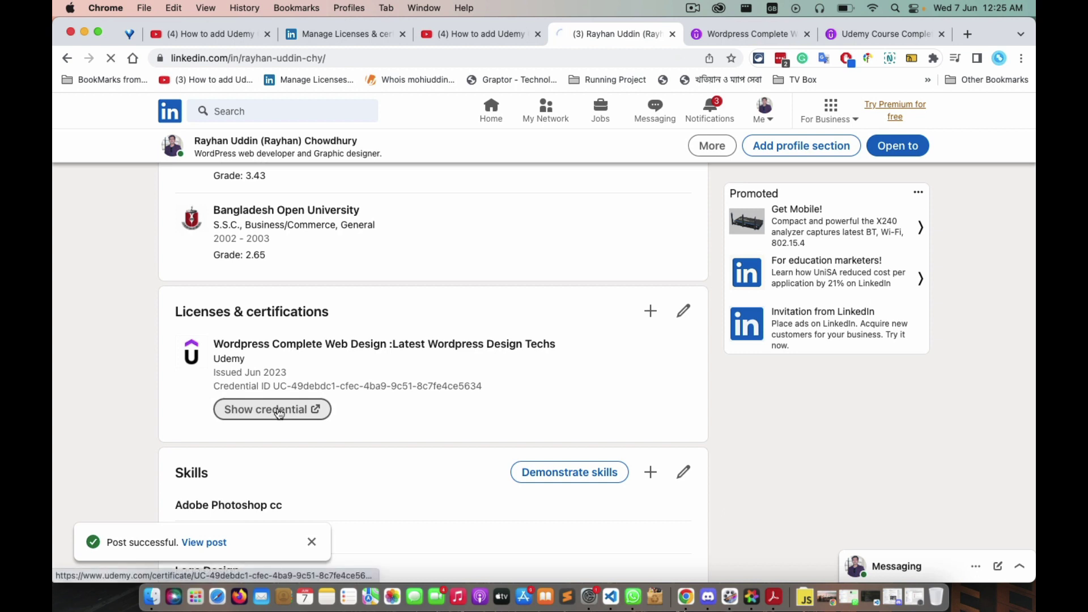
click(279, 412)
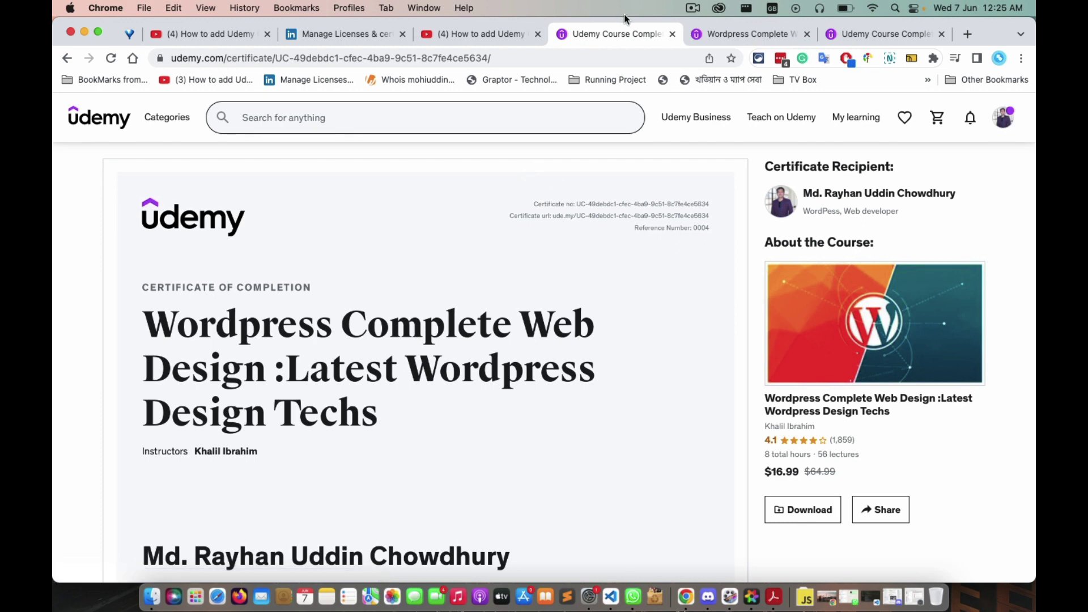
click(68, 58)
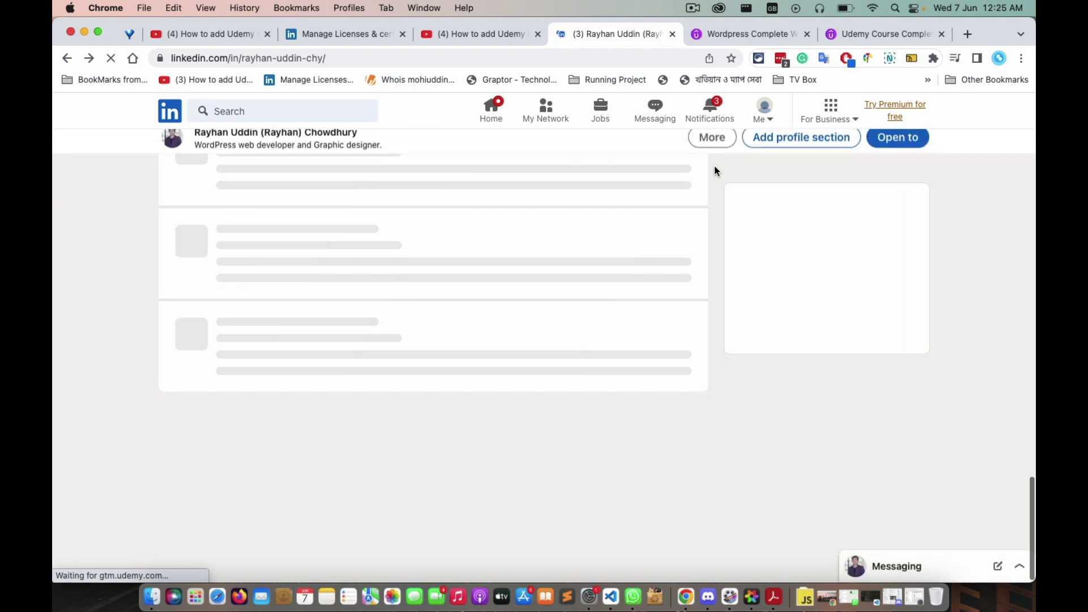
click(692, 8)
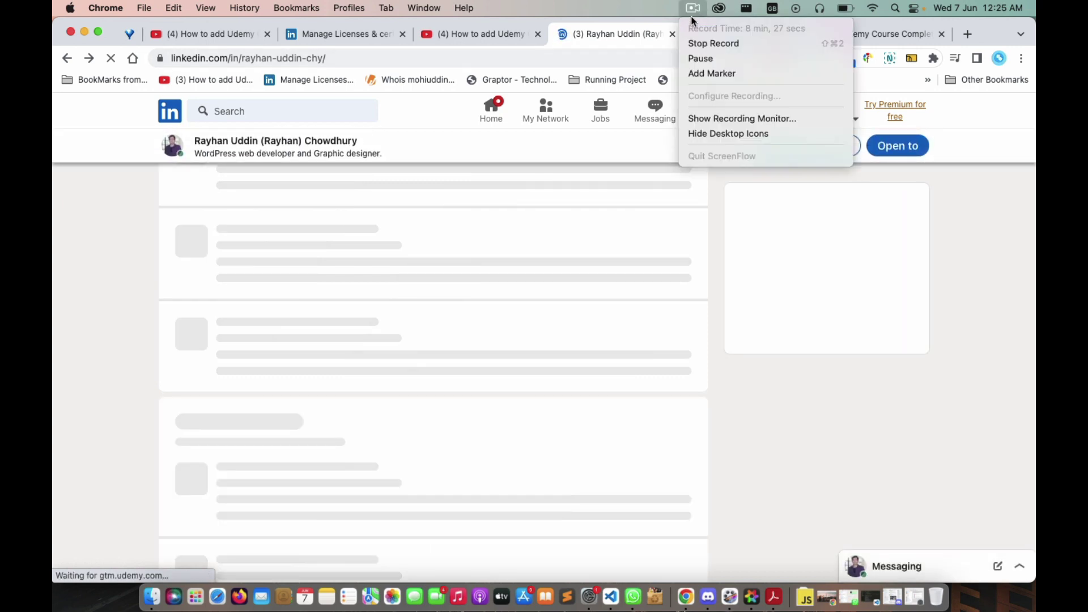